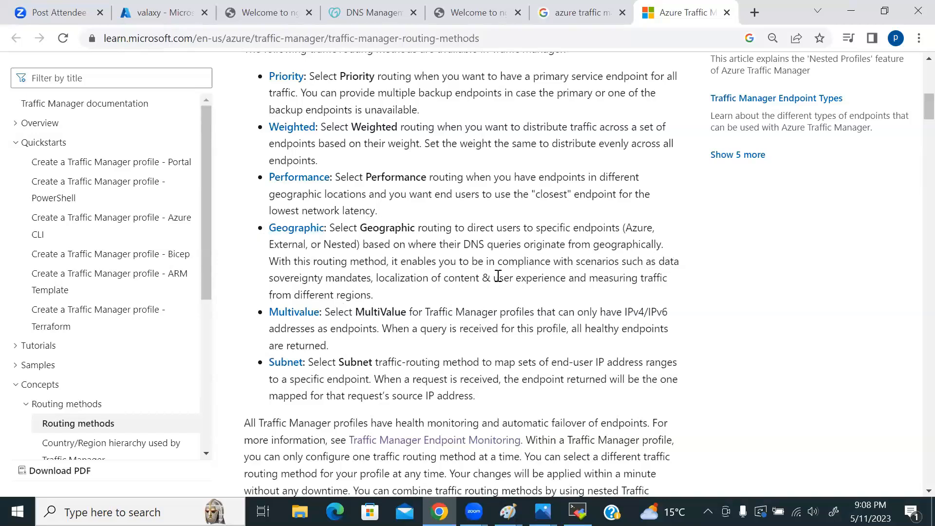
- Review the six traffic-routing methods in the Azure Traffic Manager documentation, including the Subnet and Multivalue descriptions
scroll(336, 212, "up", 1)
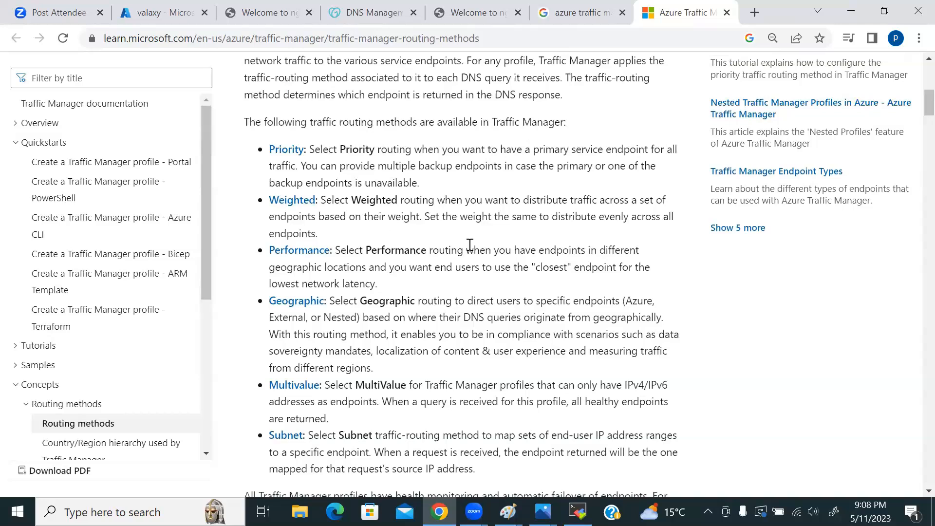
scroll(461, 275, "down", 2)
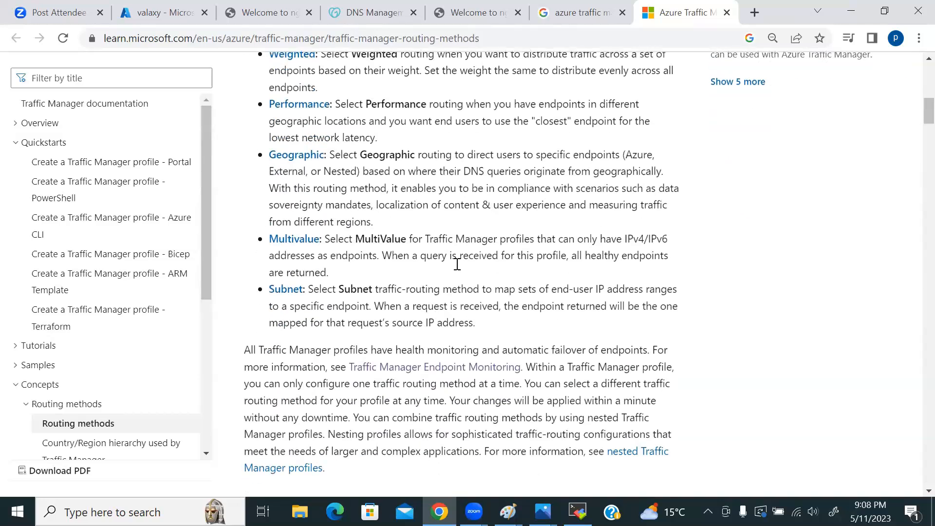
scroll(458, 274, "up", 1)
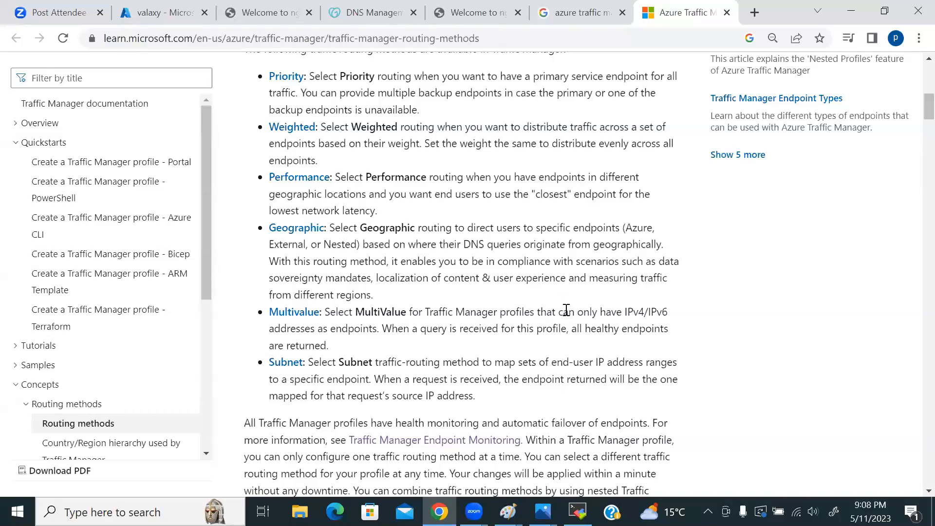
scroll(563, 309, "down", 1)
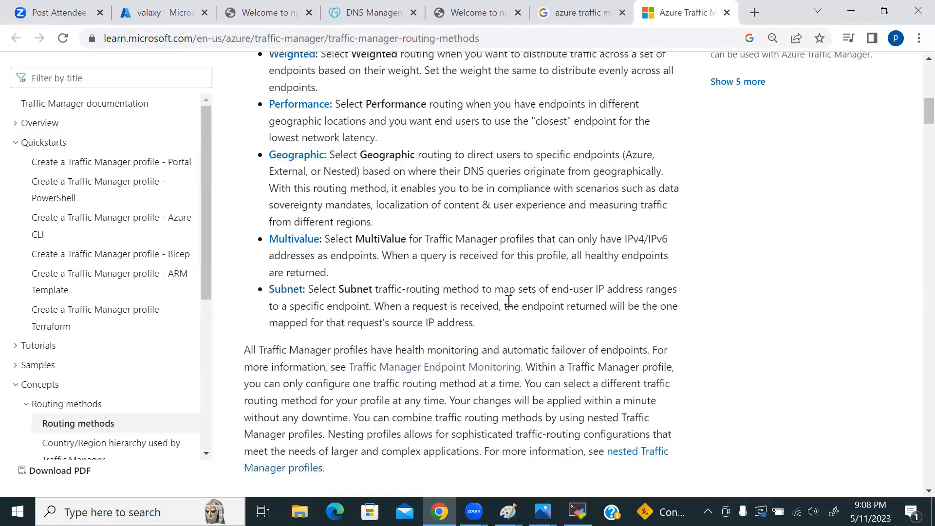
left_click_drag(471, 323, 292, 290)
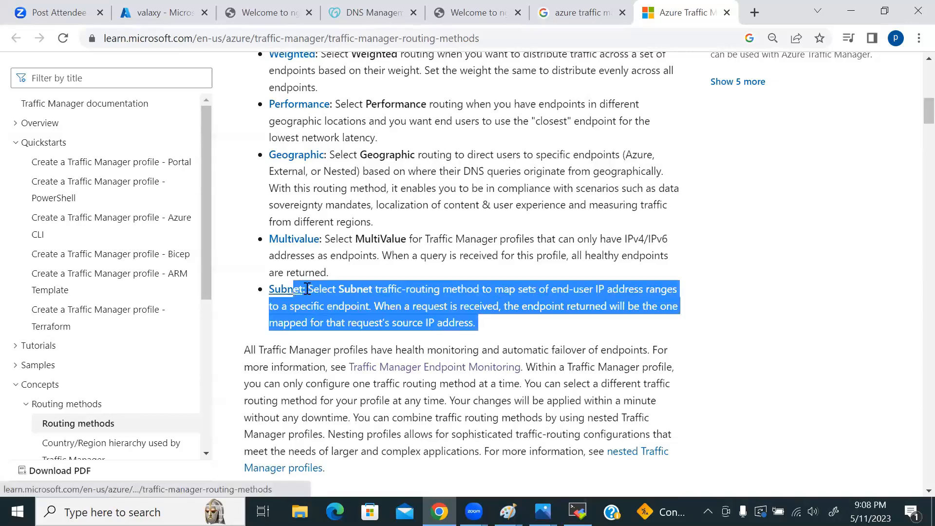
triple_click(274, 237)
left_click(381, 292)
scroll(370, 331, "up", 4)
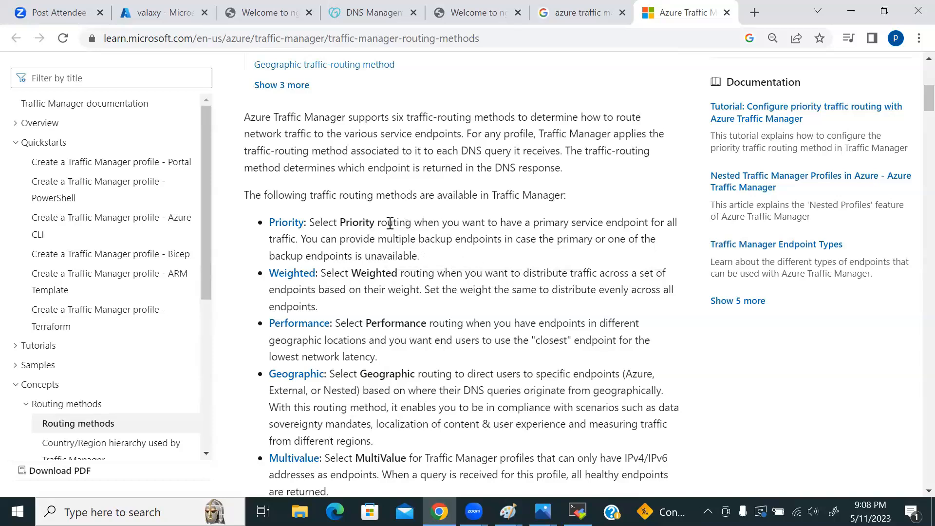
- Open the configuration of the valaxy Traffic Manager profile in the Azure portal and review its routing method
left_click(159, 22)
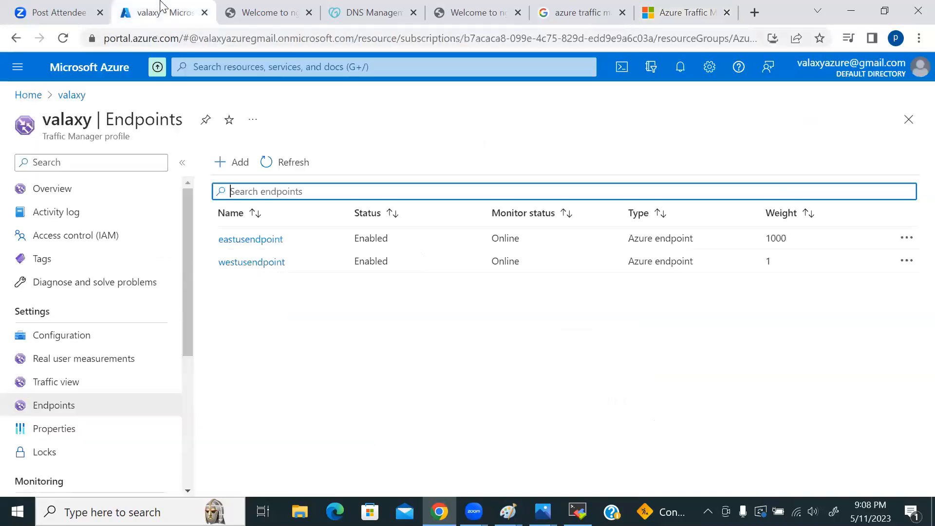
scroll(97, 293, "down", 1)
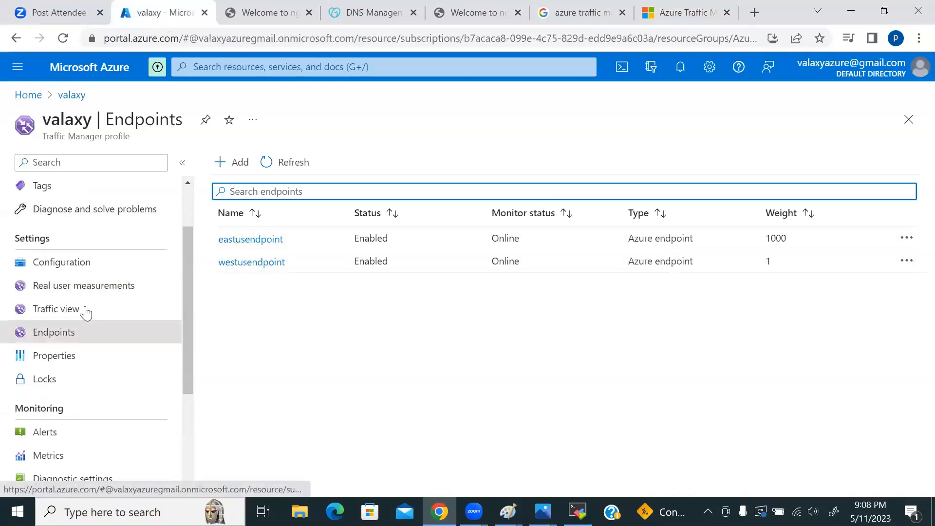
scroll(88, 246, "up", 1)
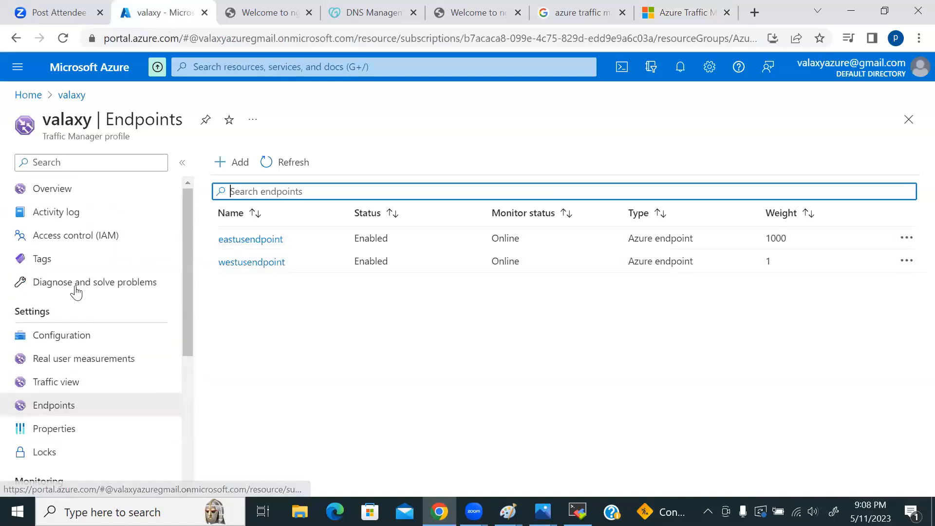
left_click(62, 335)
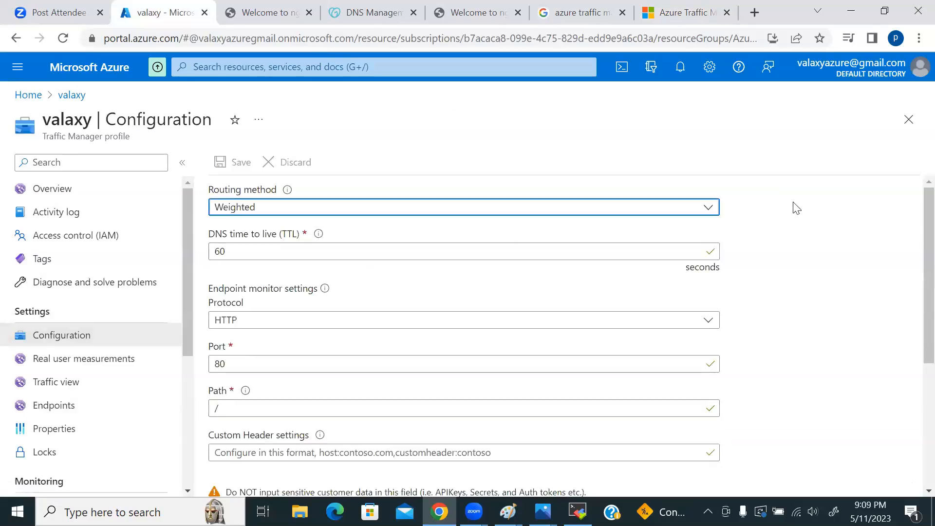
scroll(795, 206, "down", 1)
scroll(797, 205, "up", 1)
- Consult the traffic-manager diagram in Paint, and return to the Azure portal to examine the profile's endpoint monitor and failover settings
mouse_move(508, 511)
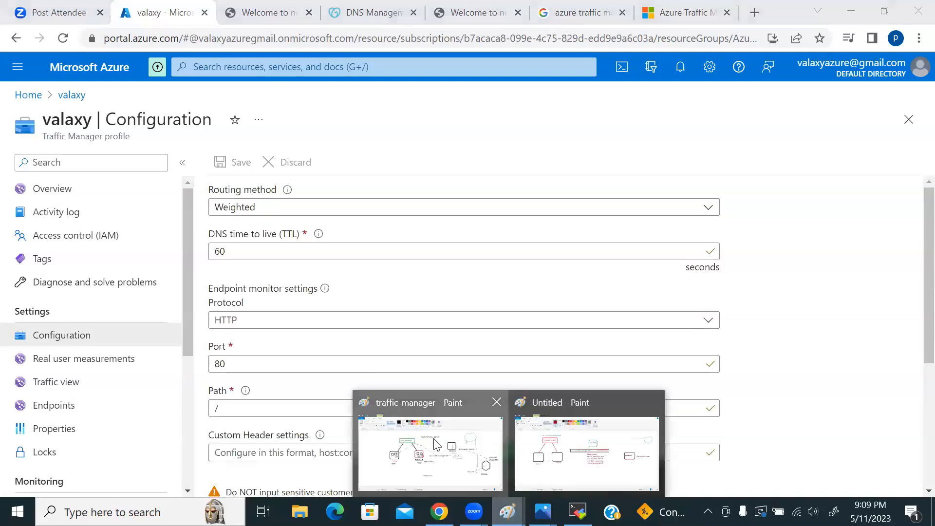
left_click(437, 445)
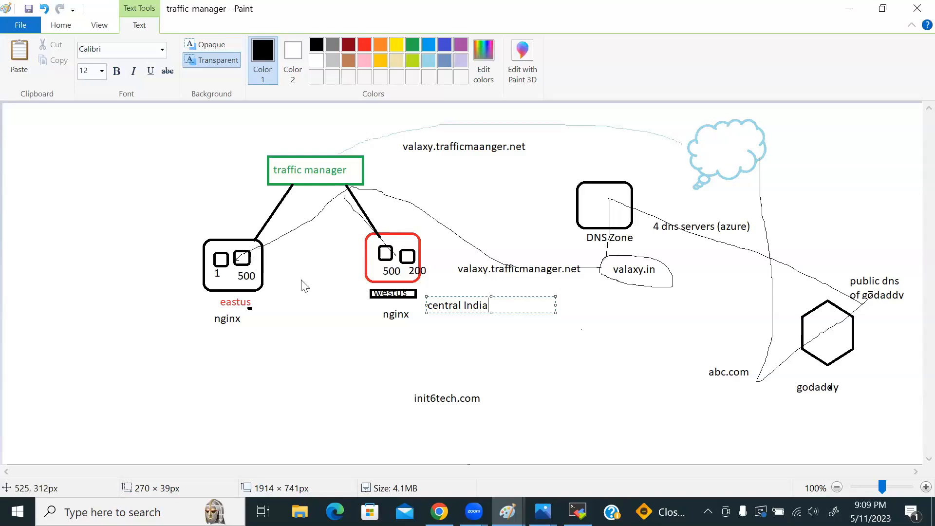
key("alt+Tab")
scroll(341, 255, "down", 3)
scroll(308, 261, "up", 2)
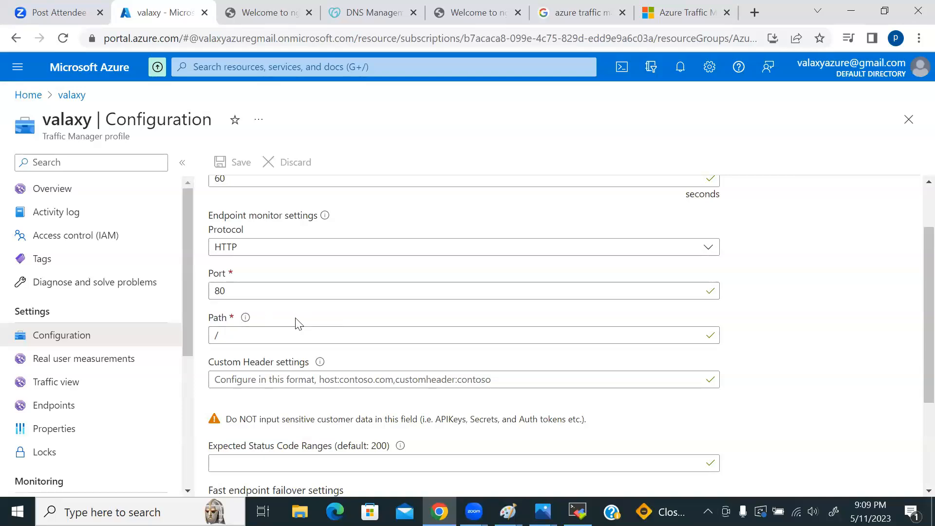
scroll(275, 316, "down", 3)
scroll(274, 320, "up", 5)
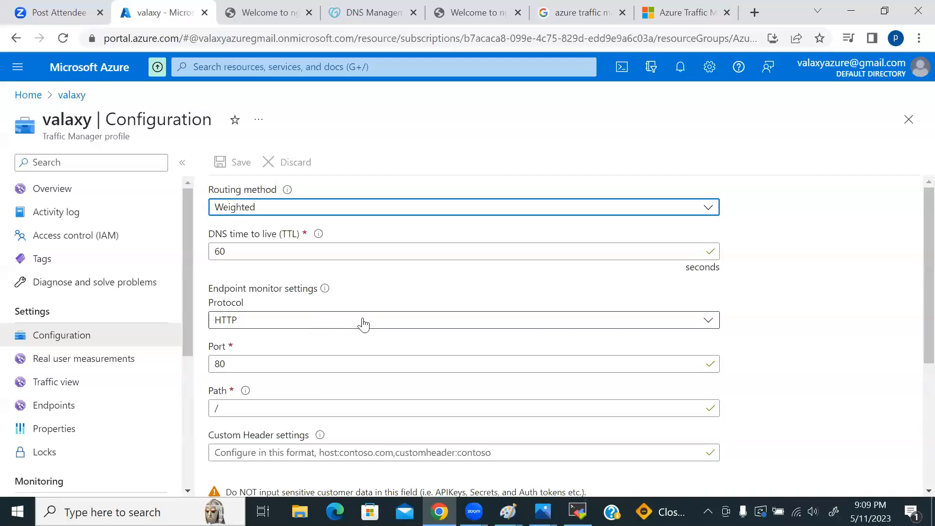
scroll(359, 324, "down", 1)
scroll(359, 326, "up", 1)
scroll(359, 326, "down", 4)
scroll(299, 336, "up", 5)
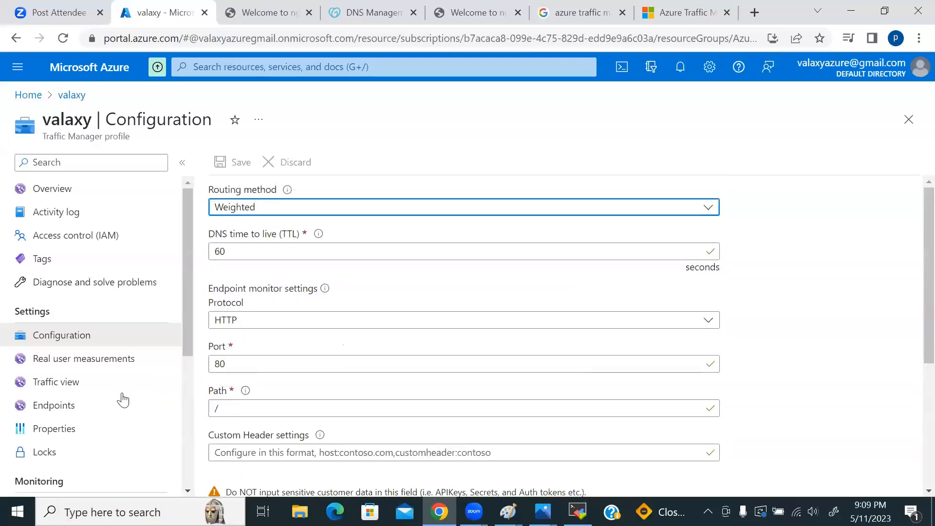
- Set the weight of the profile's eastusendpoint to 500 and save the change
left_click(62, 407)
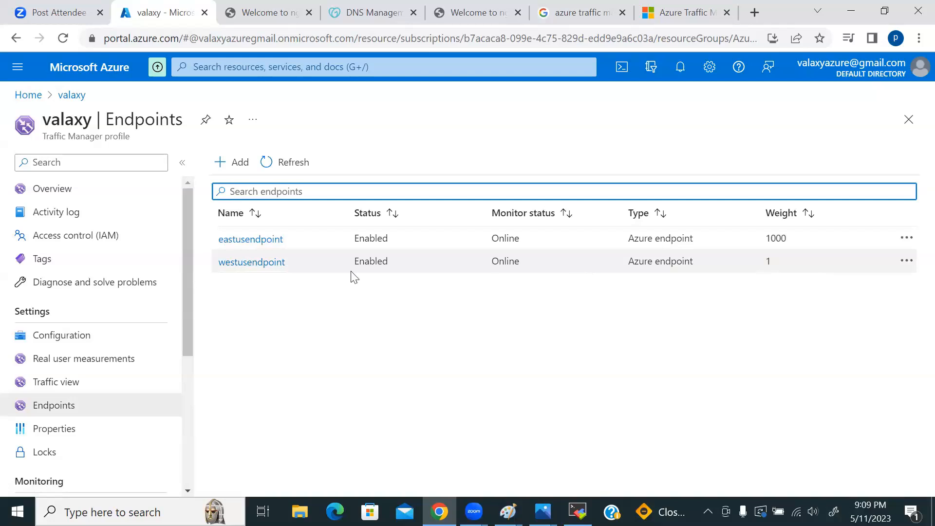
left_click(270, 241)
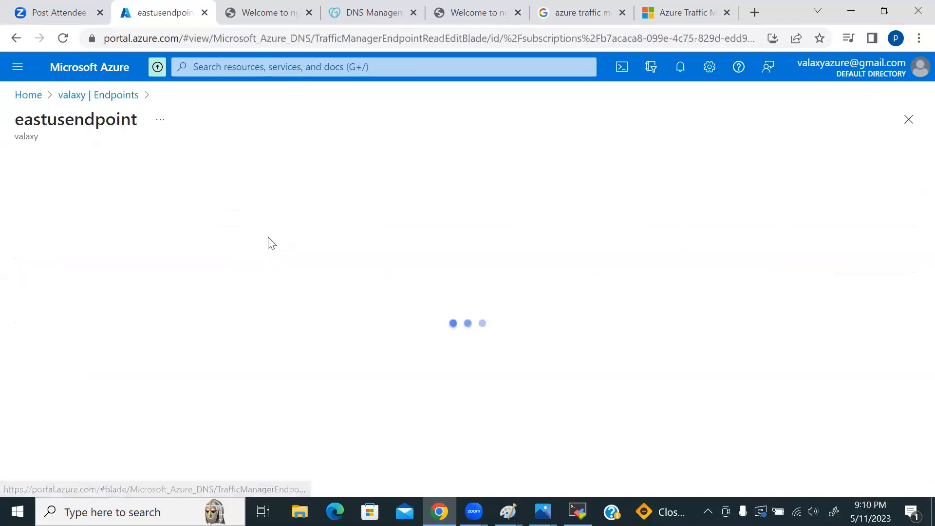
scroll(574, 243, "down", 1)
left_click(72, 382)
key("BackSpace")
key("BackSpace")
key("BackSpace")
key("BackSpace")
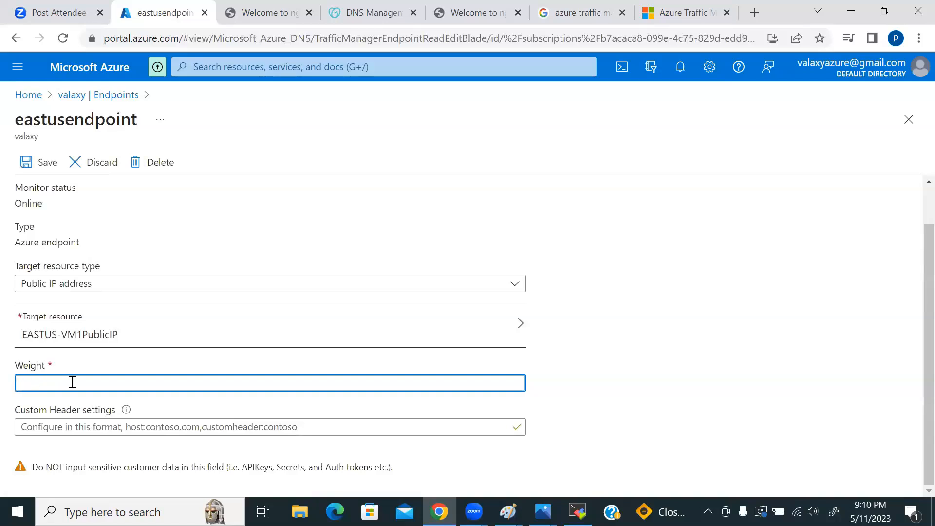
type("500")
left_click(47, 165)
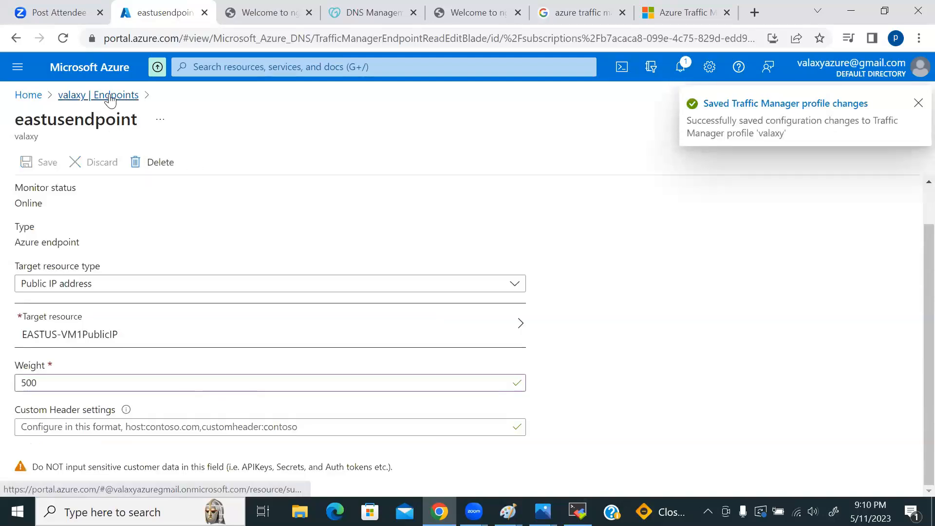
- Return to the valaxy profile's endpoints and open the settings of westusendpoint down to its weight
left_click(111, 97)
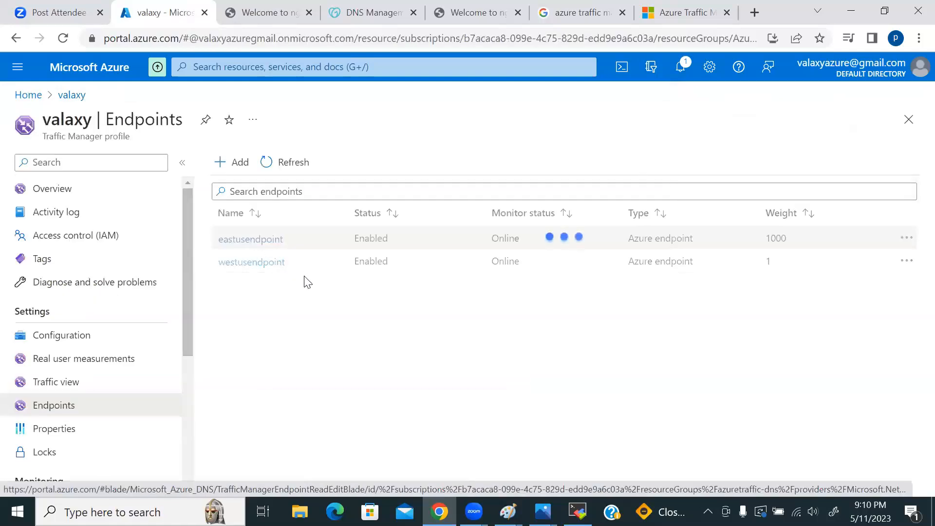
left_click(268, 264)
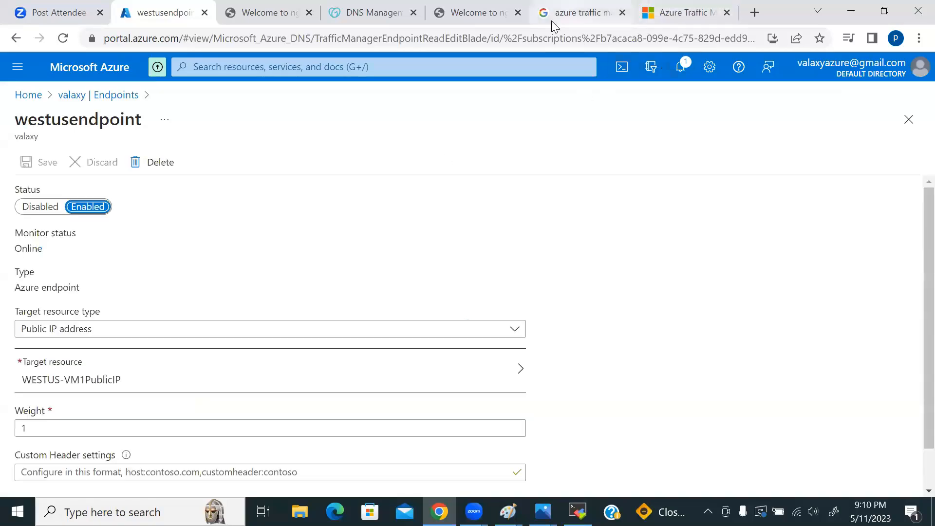
scroll(251, 247, "down", 1)
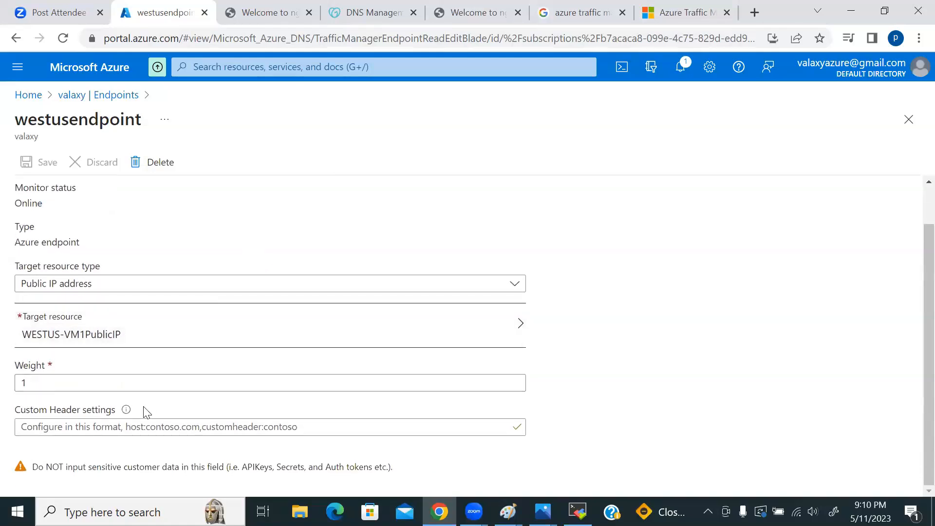
- Set the weight of westusendpoint to 1000 and save the change
left_click(129, 379)
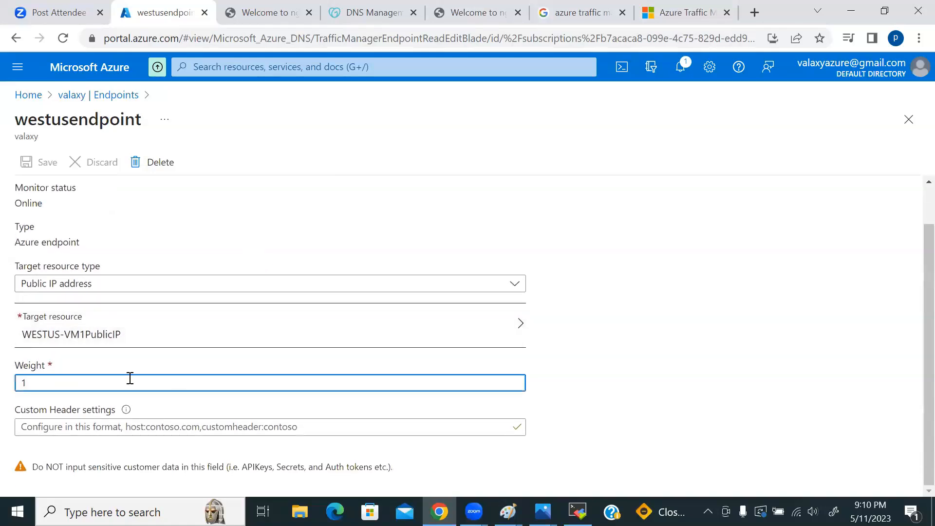
type("000")
left_click(28, 162)
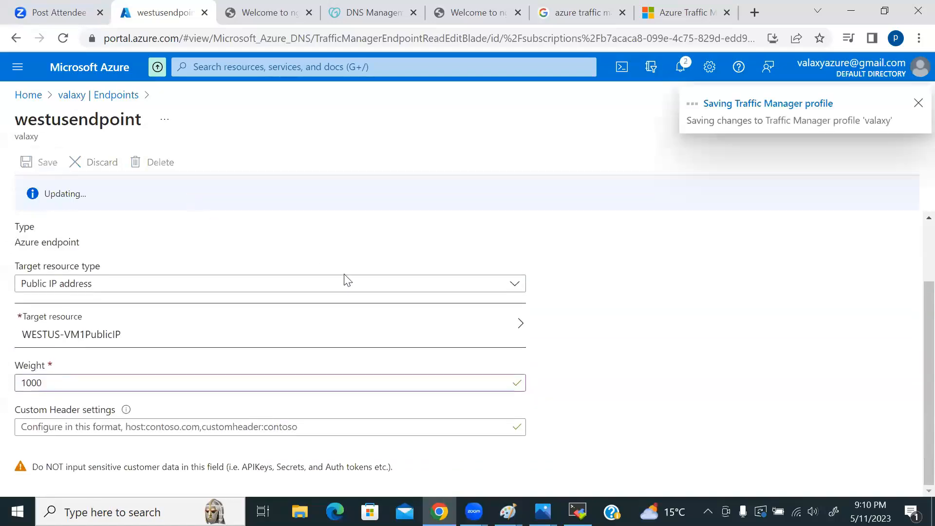
- Set the weight of westusendpoint to 500, save the change and dismiss the notification
left_click(137, 385)
key("BackSpace")
key("BackSpace")
key("BackSpace")
type("00")
key("BackSpace")
type("5")
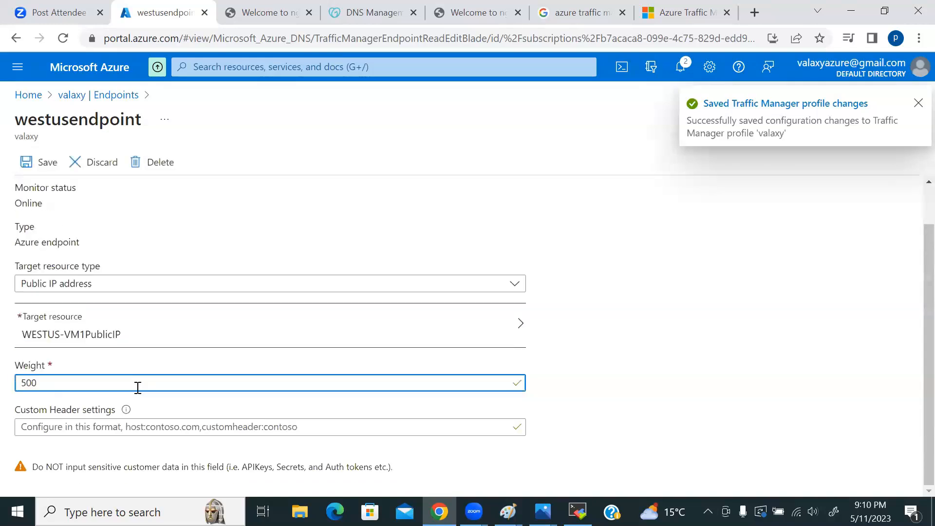
left_click(43, 161)
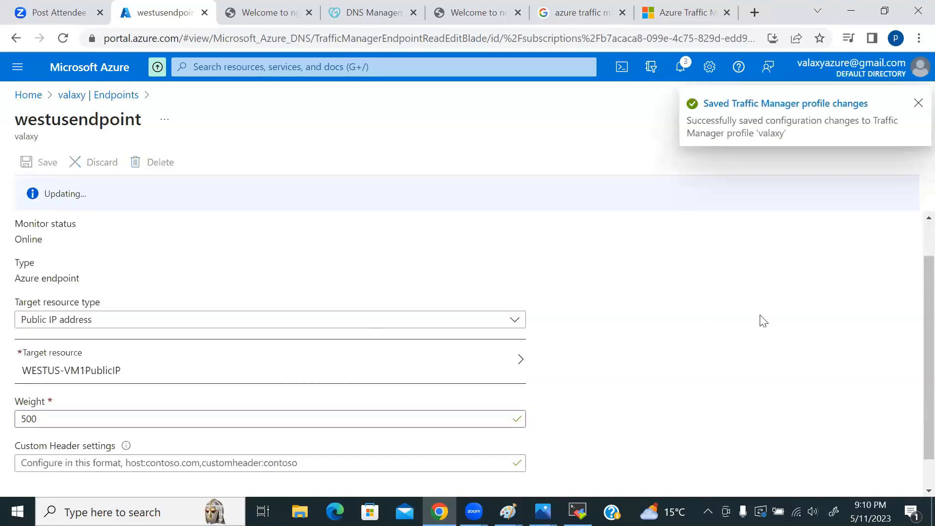
left_click(918, 105)
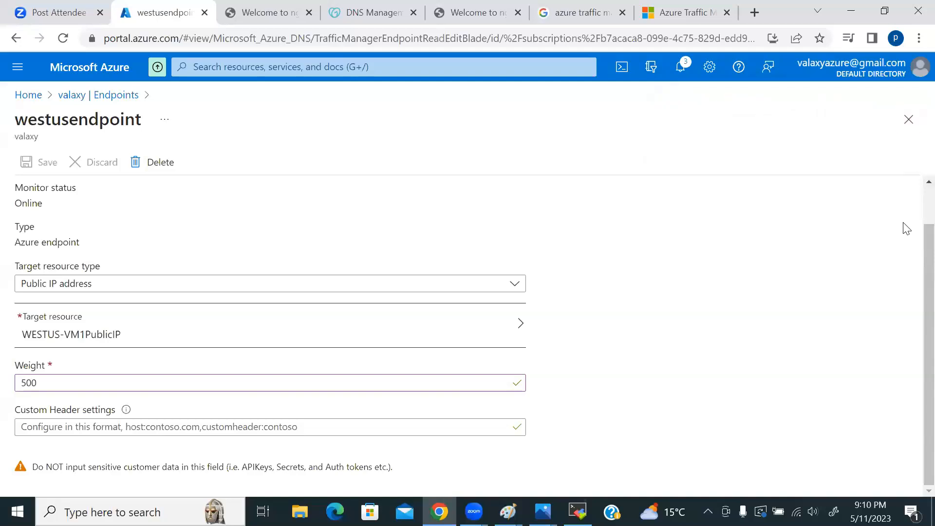
- Reload init6tech.com several times to check which virtual machine serves the page
left_click(516, 12)
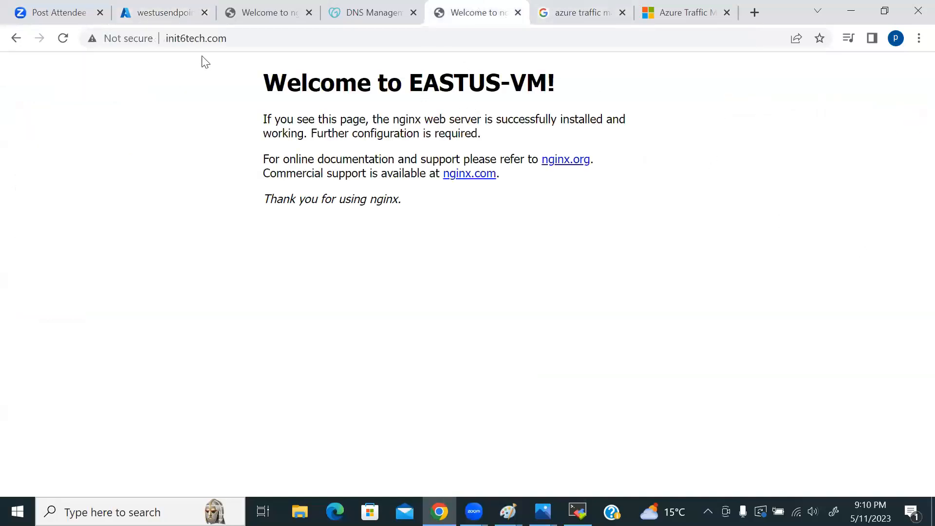
left_click(218, 39)
key("Return")
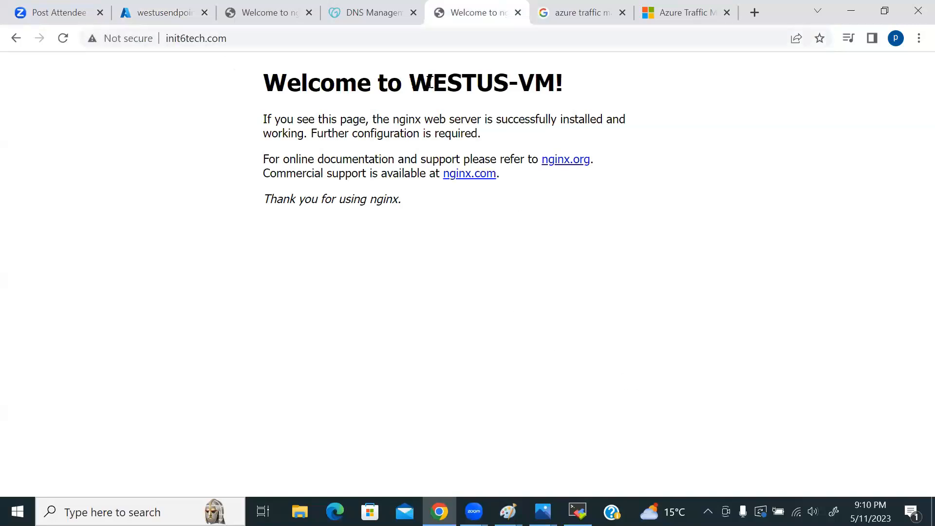
left_click_drag(409, 82, 564, 82)
left_click(209, 39)
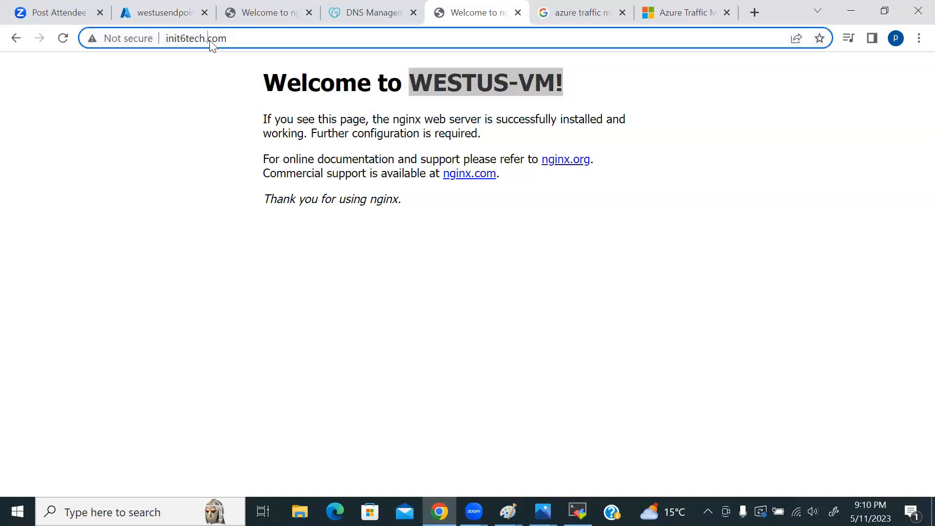
key("Return")
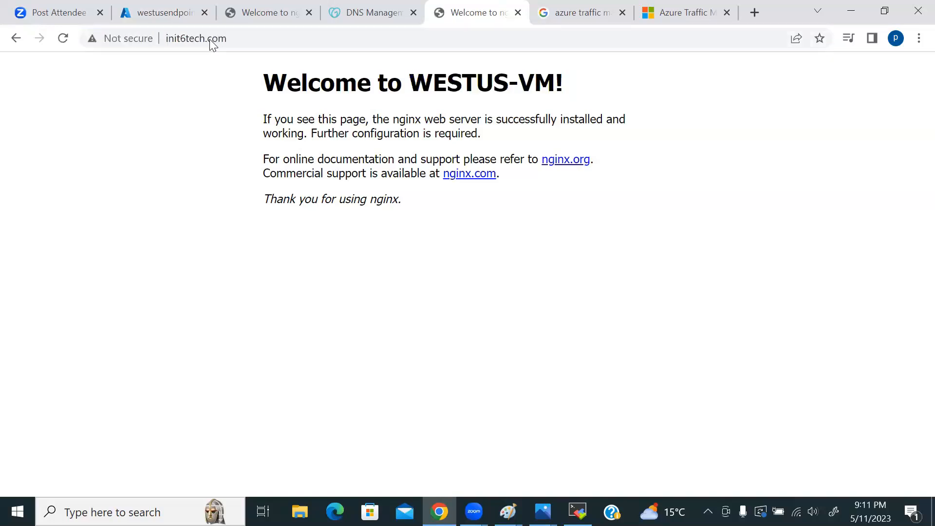
left_click(203, 32)
key("Return")
left_click(210, 39)
key("Return")
- Check both endpoint weights in the valaxy profile's endpoint list and reload init6tech.com once more
left_click(164, 14)
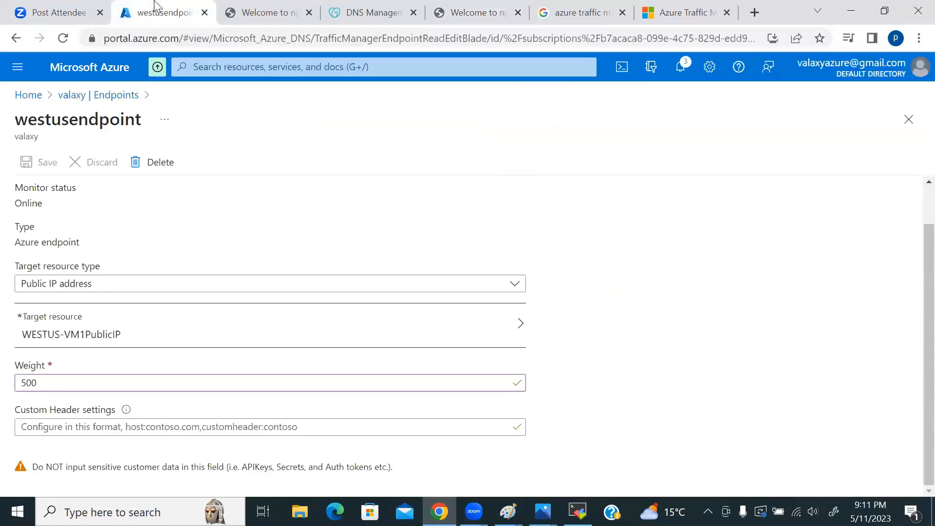
left_click(110, 97)
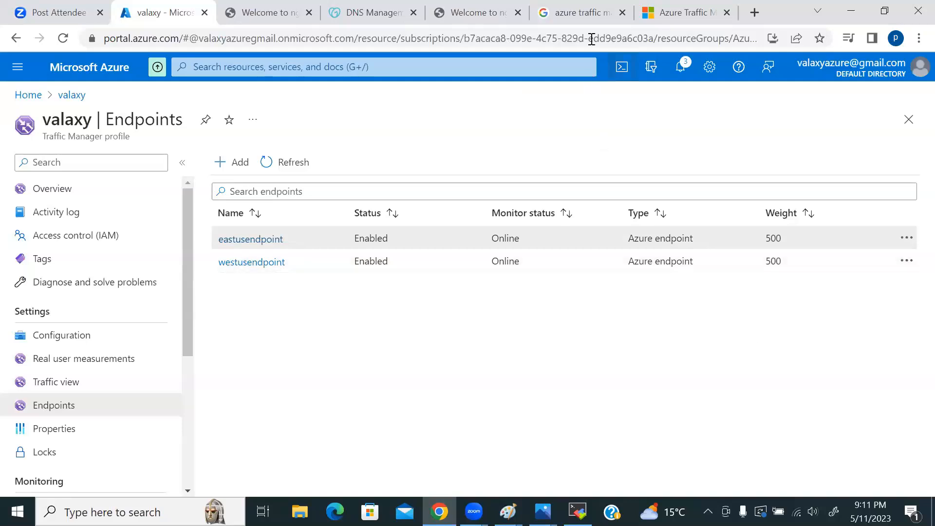
left_click(477, 12)
left_click(215, 38)
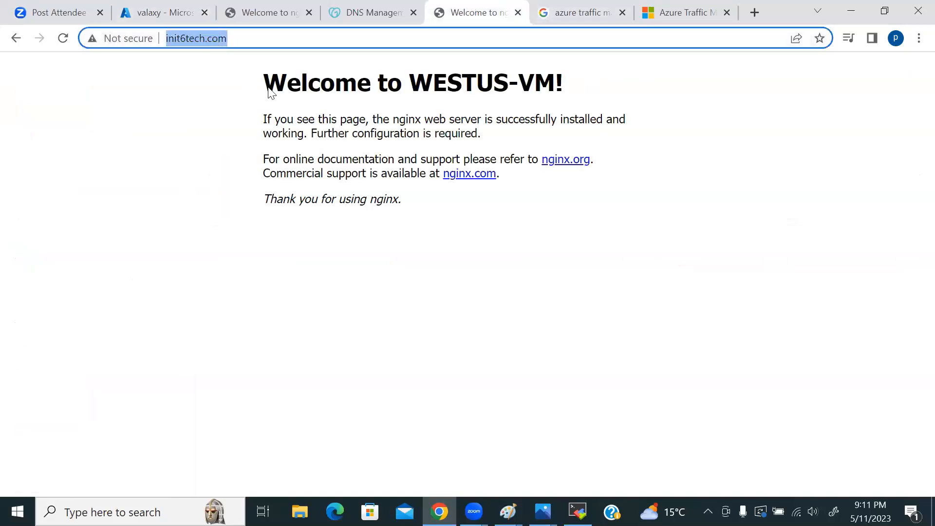
key("Return")
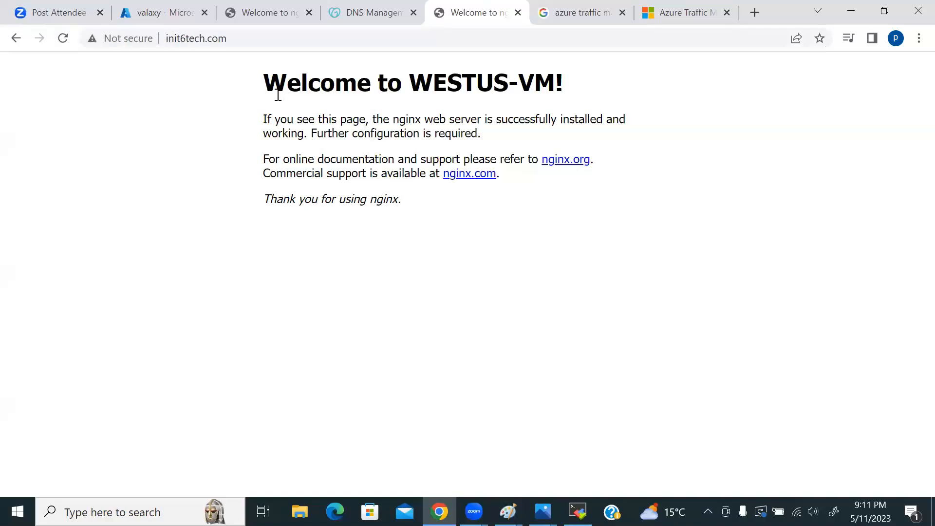
- Reload init6tech.com in the current window to check which virtual machine serves the page
left_click(216, 37)
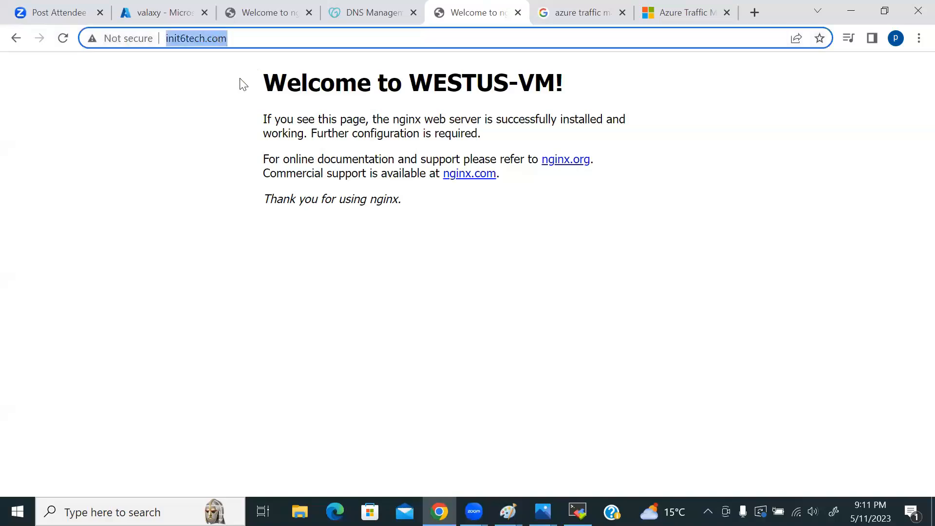
left_click(256, 99)
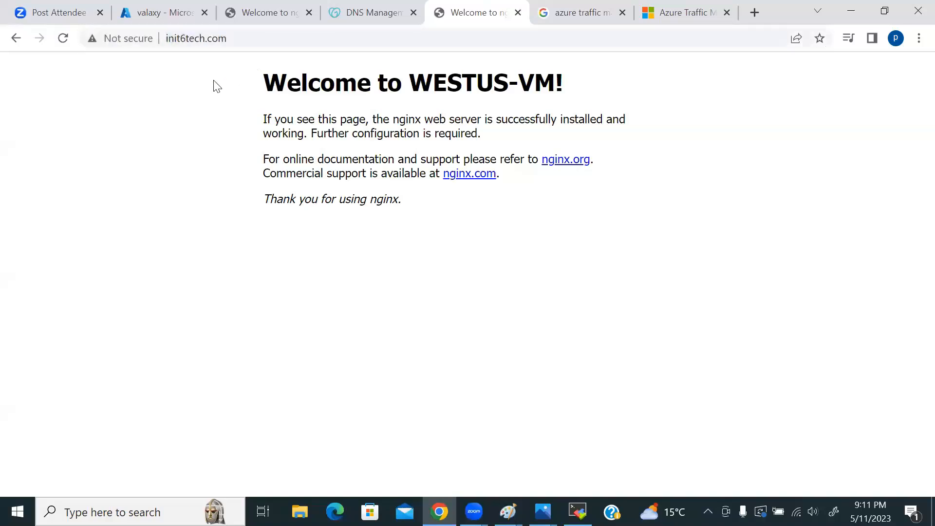
left_click(210, 35)
key("Return")
- Copy the init6tech.com address and load it in a new incognito window
left_click(209, 43)
key("ctrl+c")
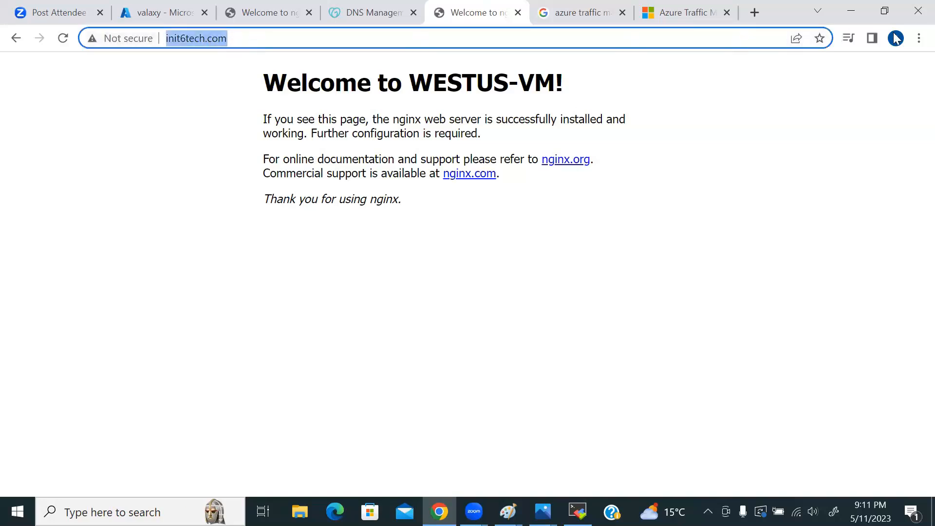
left_click(915, 39)
left_click(779, 93)
key("ctrl+v")
key("Return")
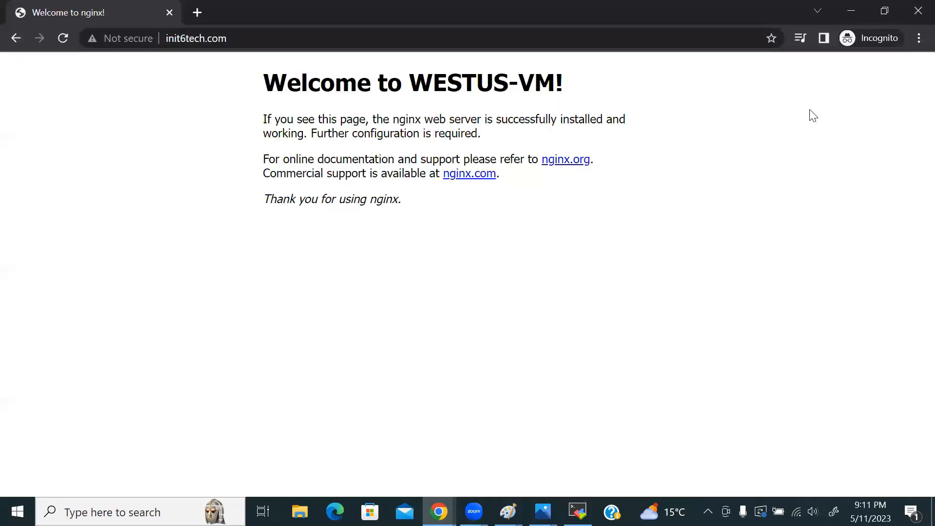
- Reload init6tech.com repeatedly in the incognito window and check the server name in the welcome heading
left_click(296, 42)
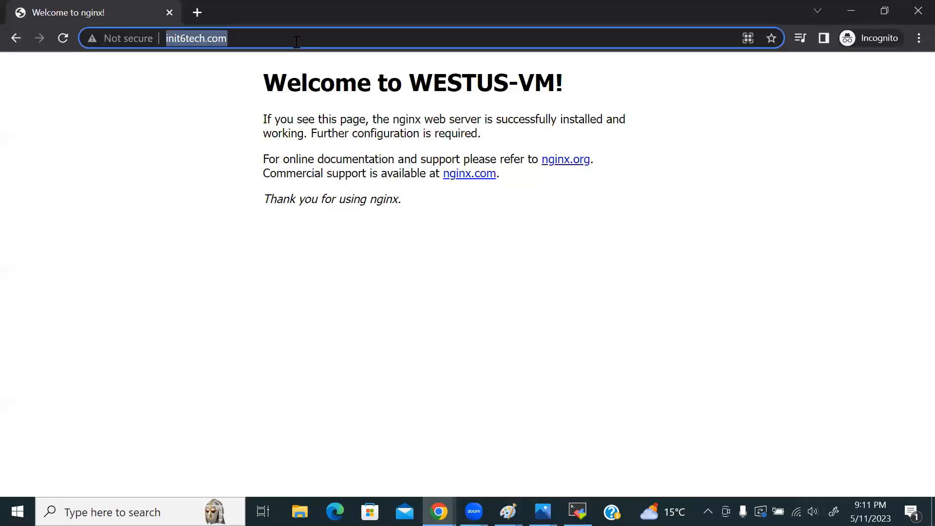
key("Return")
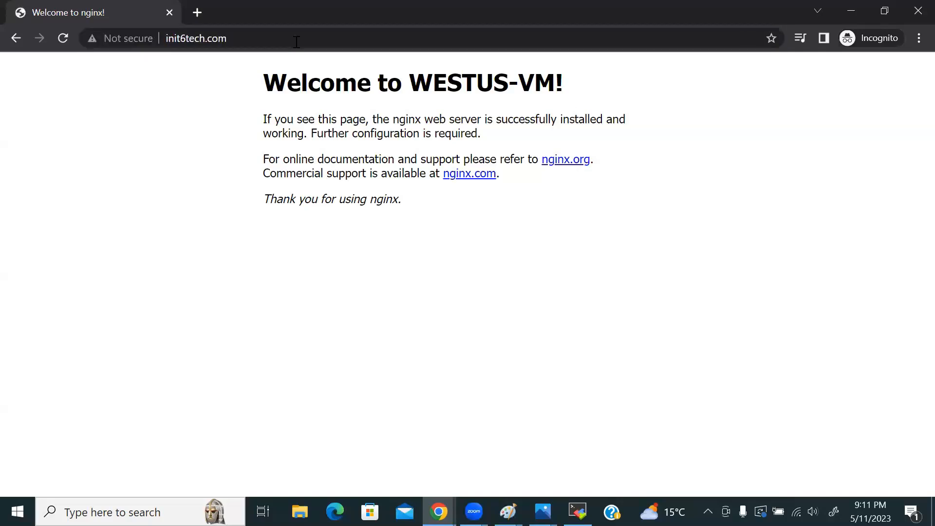
left_click(230, 35)
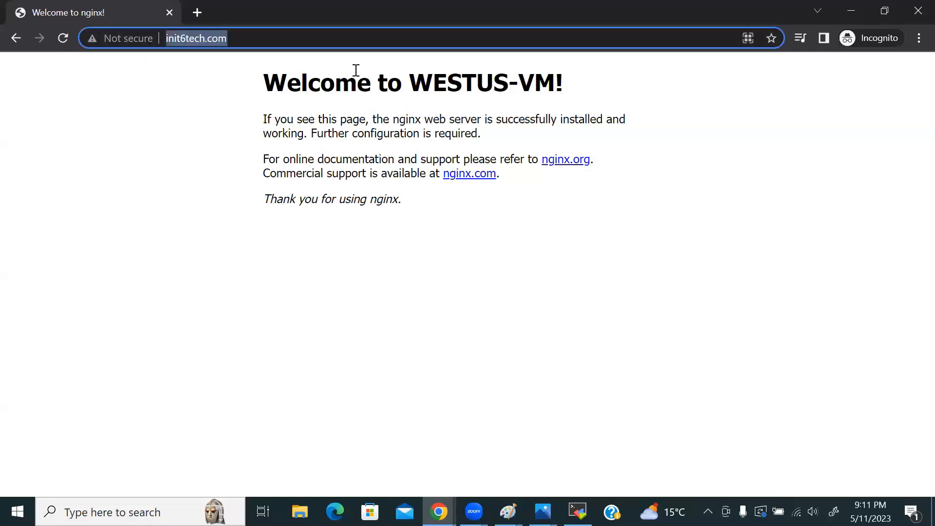
key("Return")
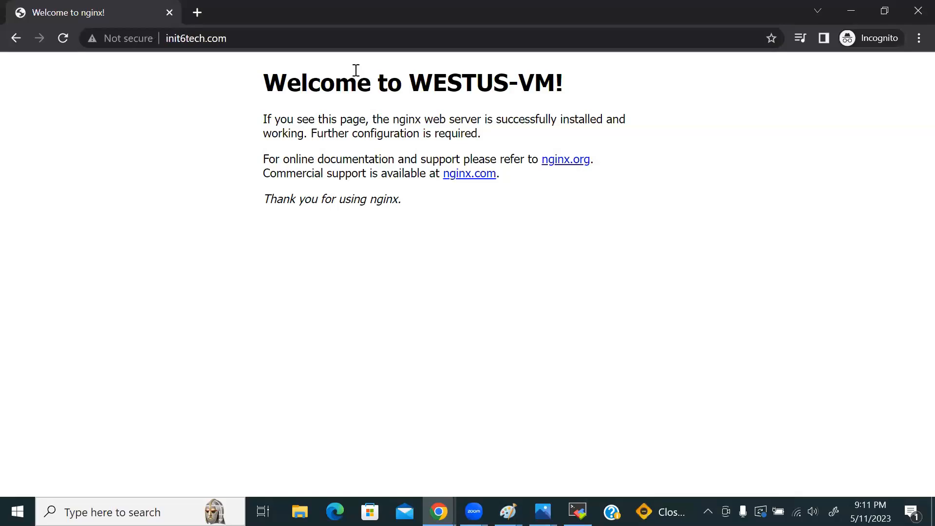
left_click(277, 39)
key("Return")
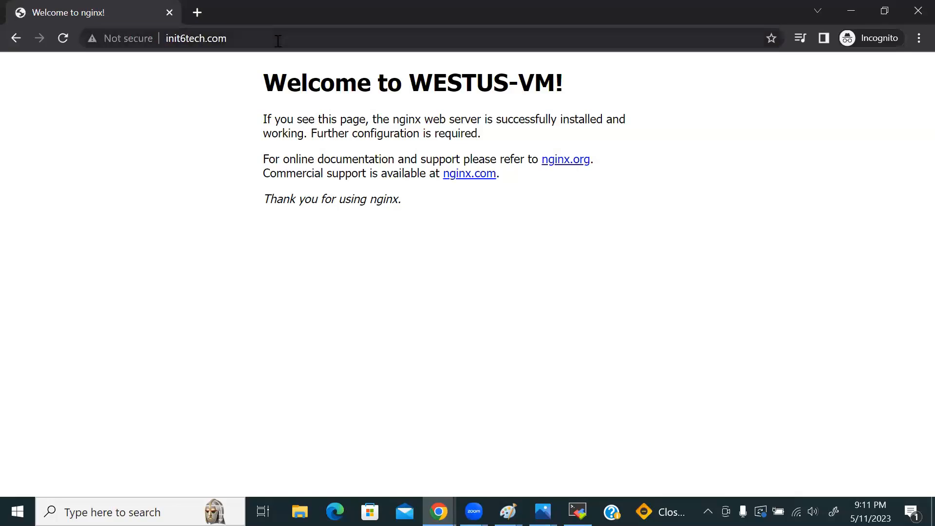
left_click(278, 40)
key("Return")
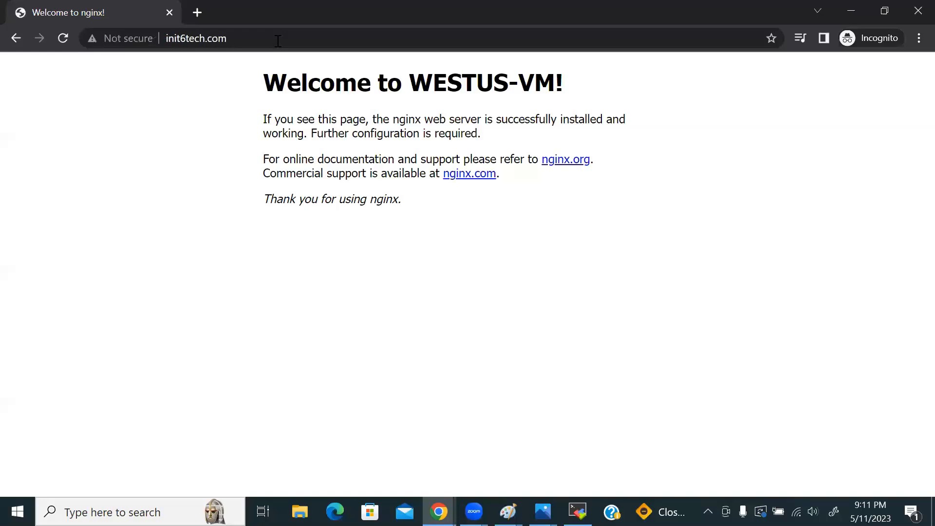
left_click(242, 40)
key("Return")
left_click(279, 36)
key("Return")
left_click_drag(409, 83, 550, 85)
left_click_drag(409, 83, 500, 82)
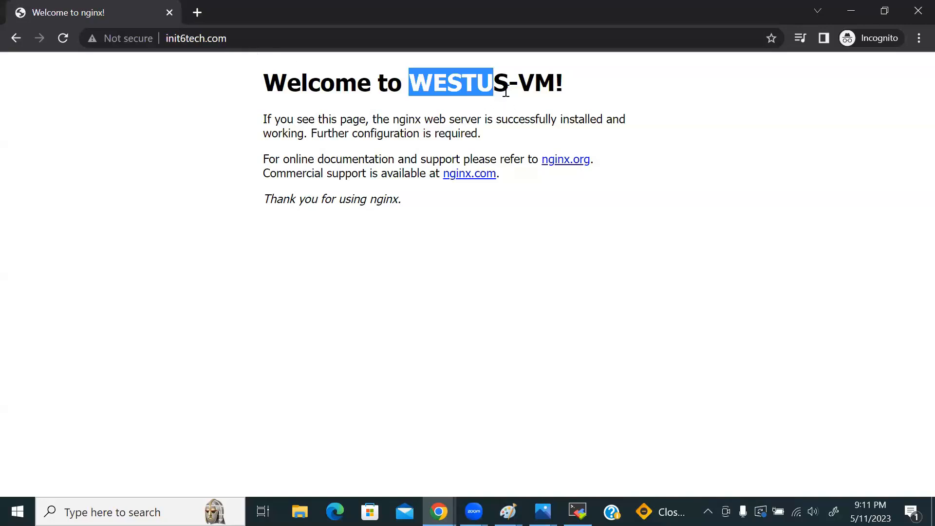
left_click(504, 86)
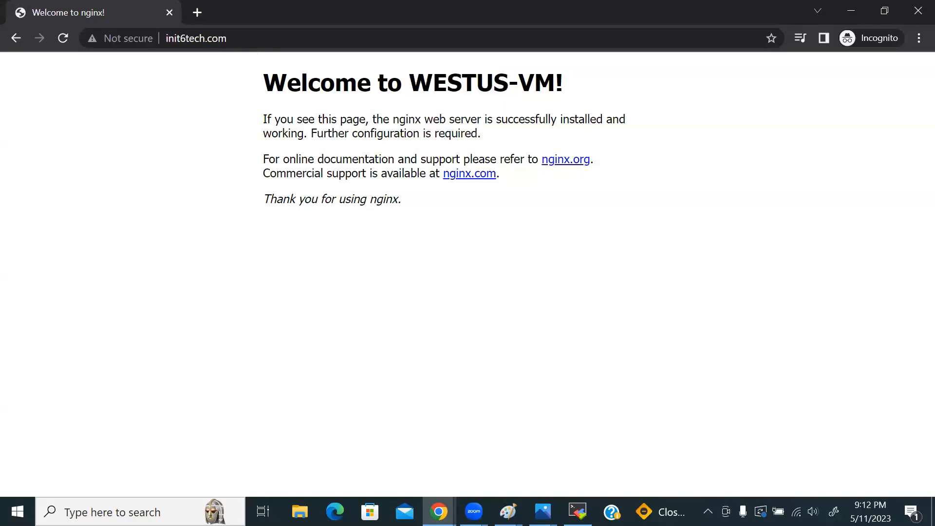
- Return to the regular browser window and consult the Traffic Manager routing methods article before going back to init6tech.com
left_click(438, 511)
left_click(408, 469)
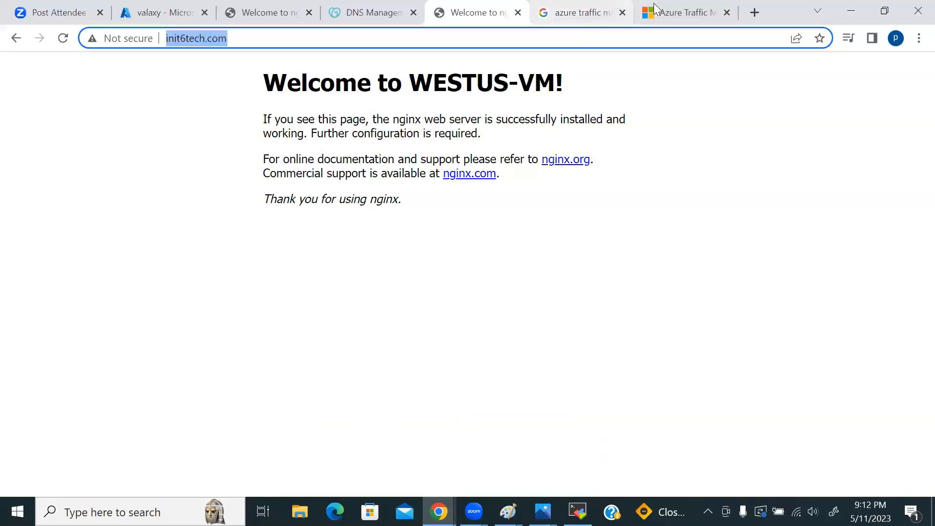
key("ctrl+9")
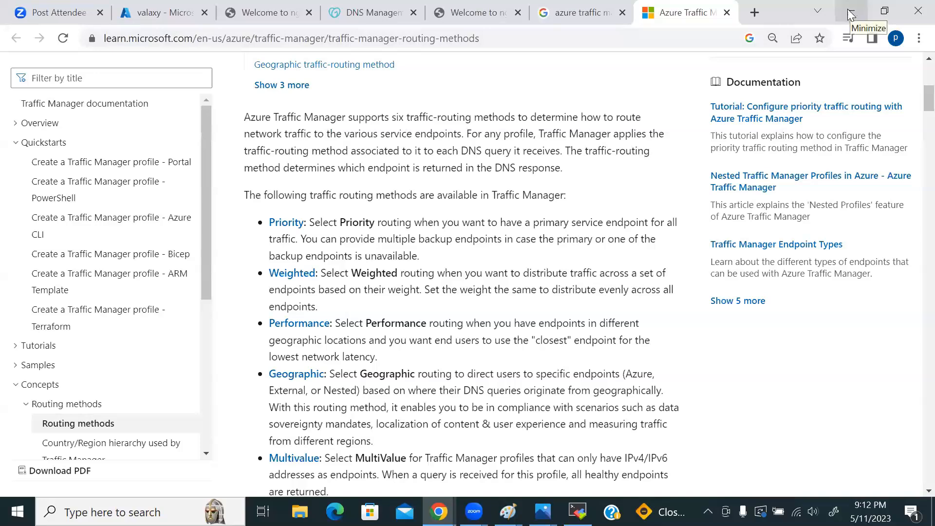
left_click(486, 10)
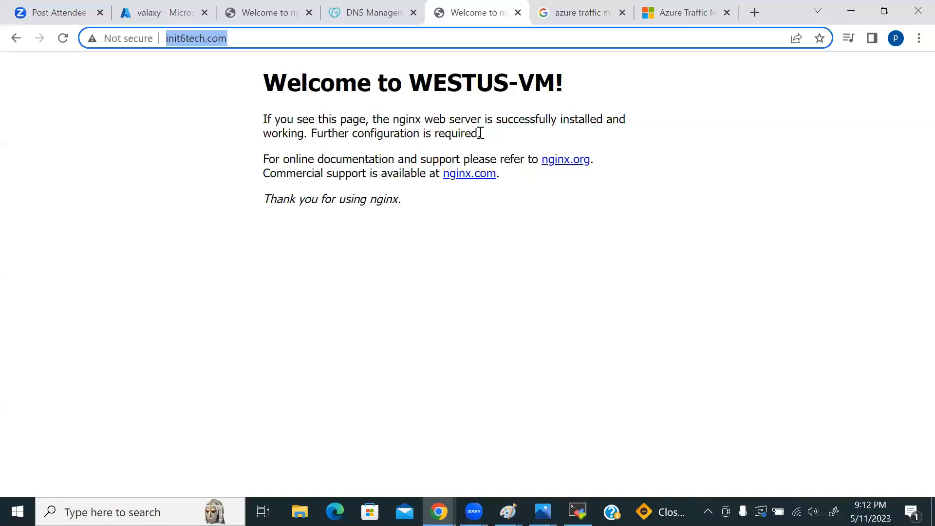
left_click(476, 439)
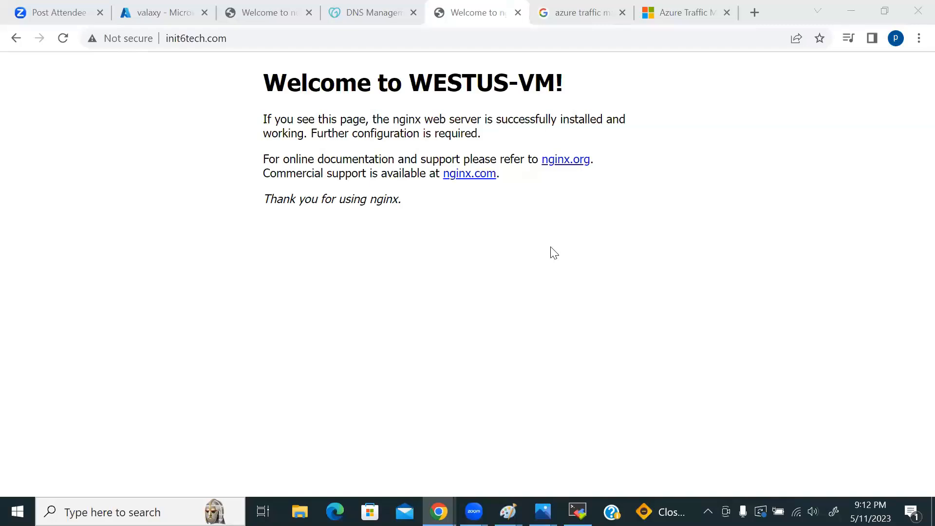
- Load init6tech.com again in the regular window to recheck the responding server
left_click(223, 44)
key("ctrl+a")
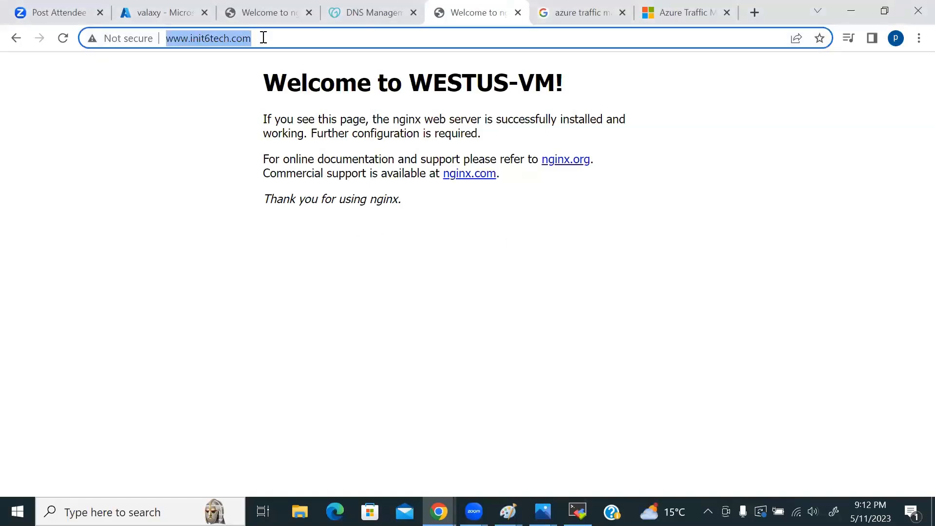
key("Return")
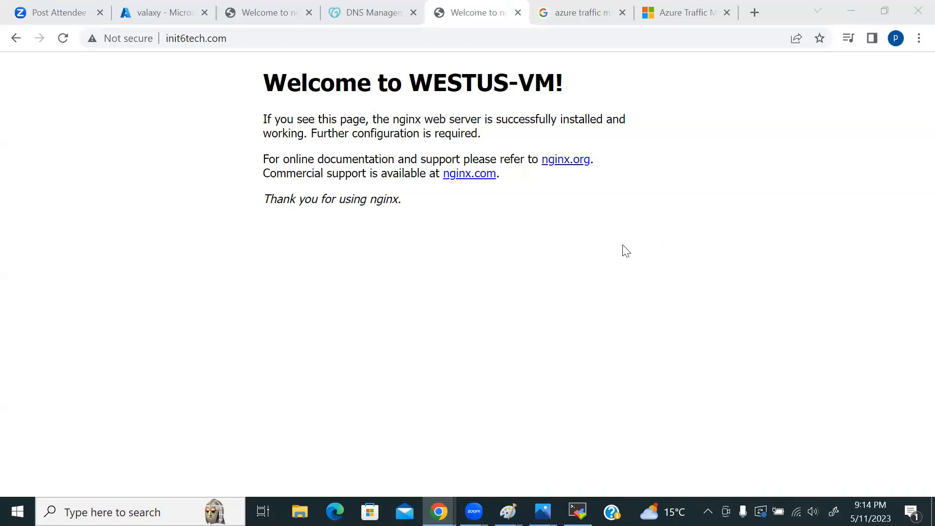
- Review the valaxy profile's configuration, including its routing method, DNS time to live and failover settings
left_click(162, 7)
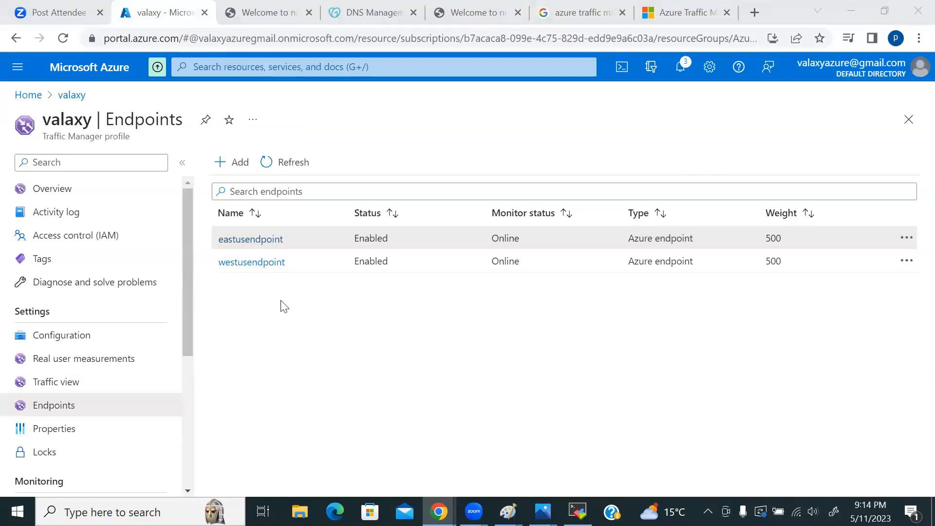
left_click(89, 334)
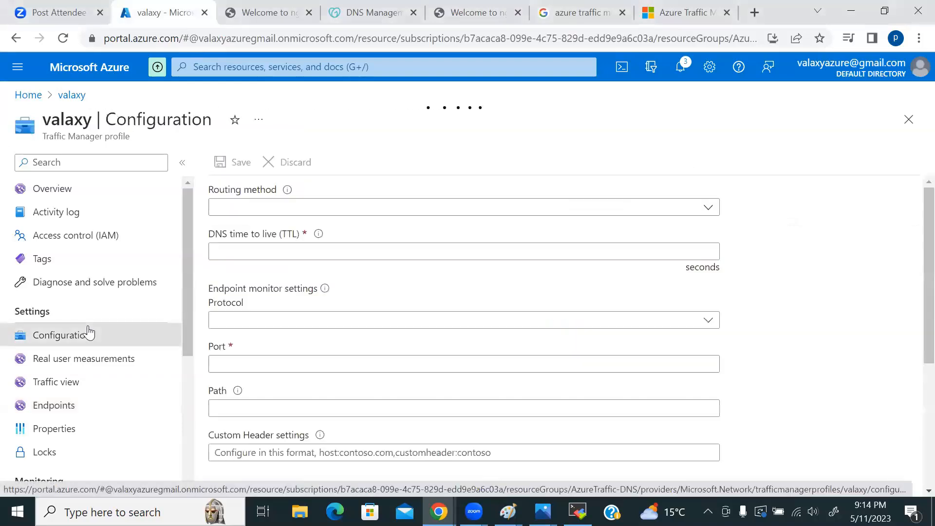
scroll(605, 336, "down", 5)
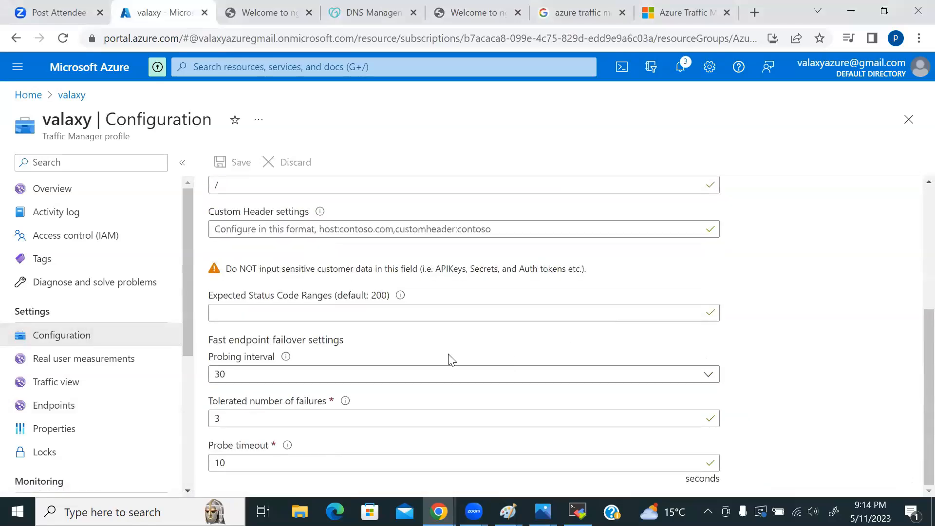
scroll(380, 360, "up", 5)
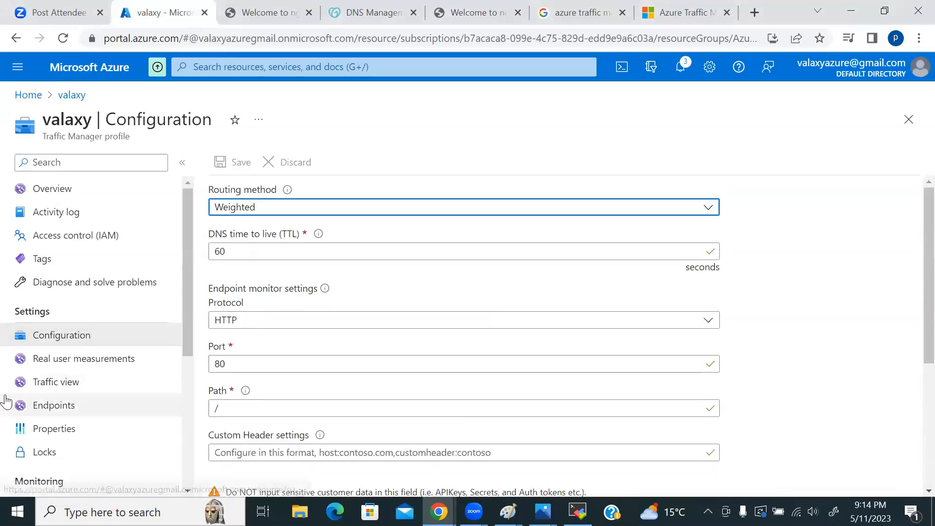
- Open eastusendpoint from the valaxy profile's endpoints and review its target resource type, target resource and weight
left_click(53, 404)
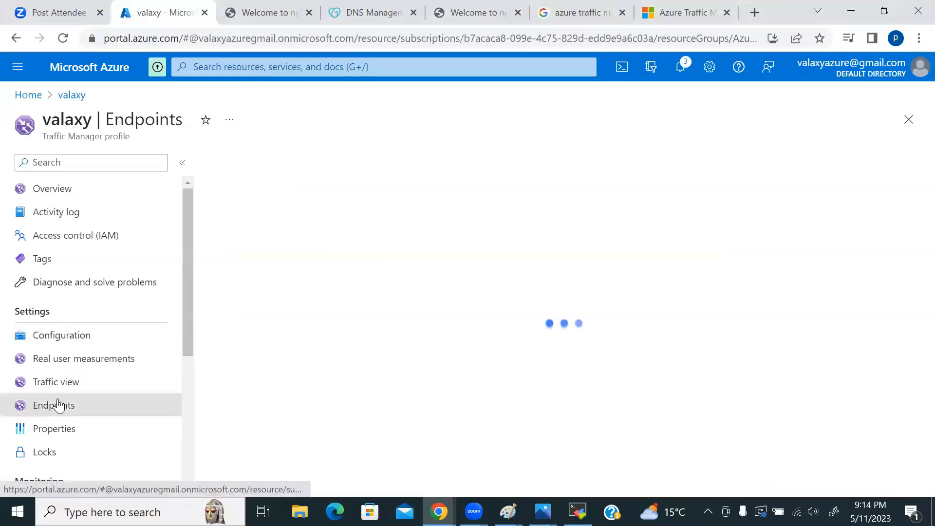
left_click(274, 241)
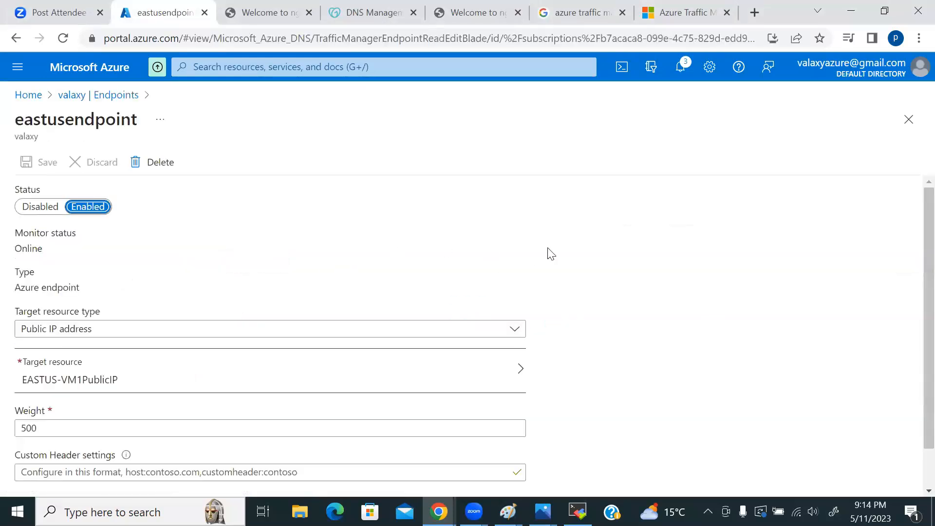
scroll(565, 266, "down", 2)
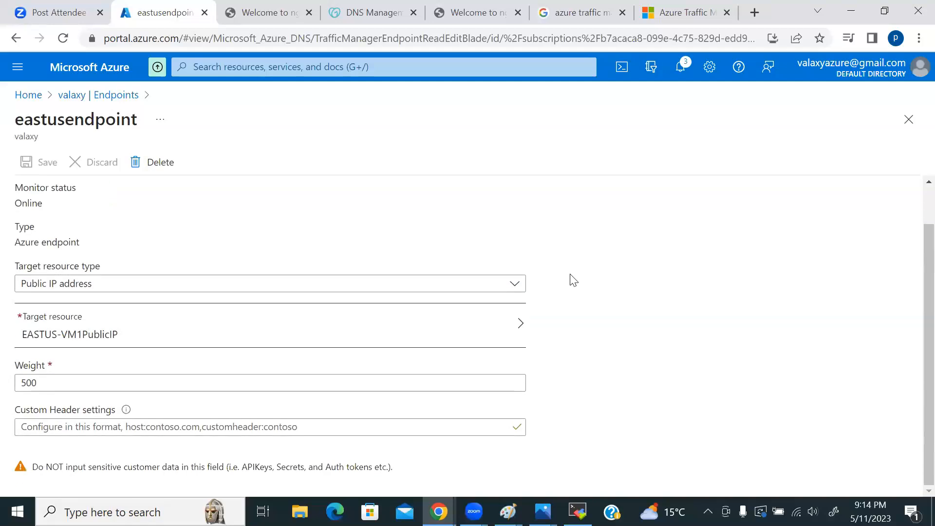
left_click(446, 287)
left_click(648, 246)
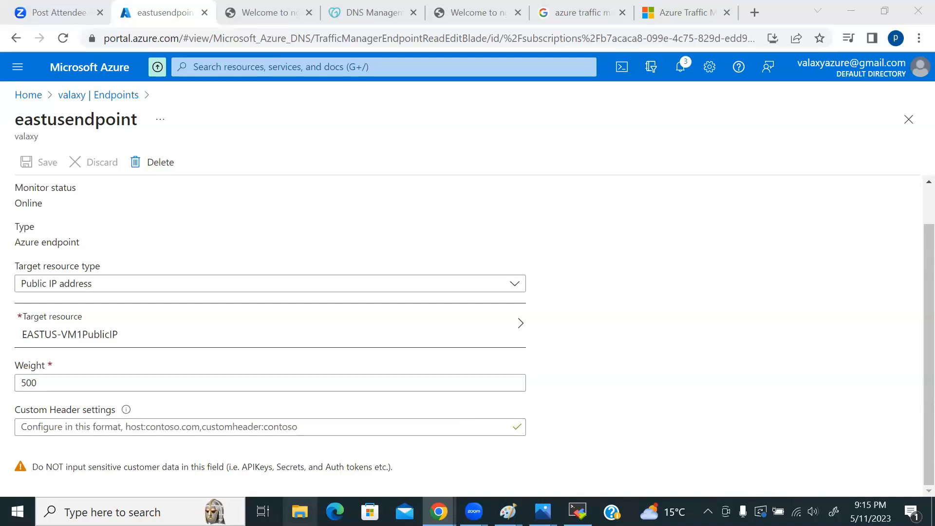
- Open the MES text file from the D-drive folder on Local Disk (C:) using File Explorer
left_click(299, 512)
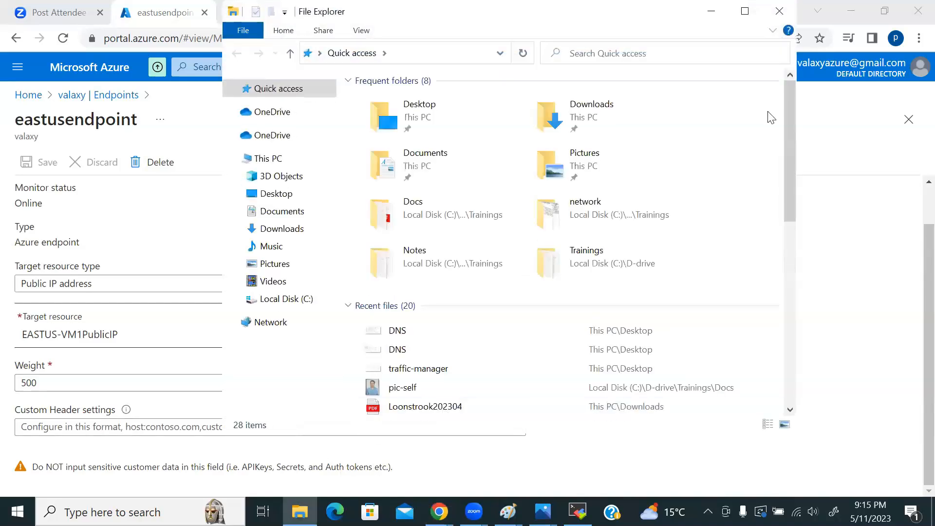
left_click(745, 10)
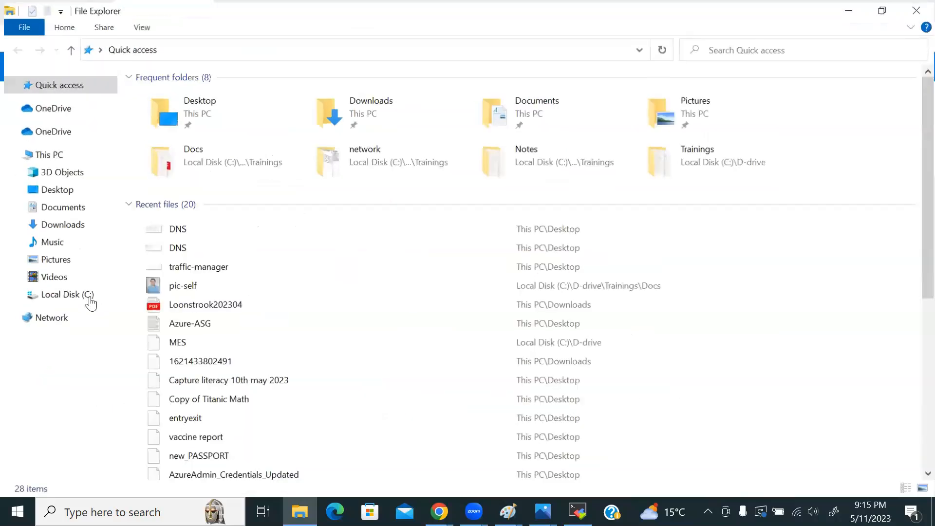
left_click(64, 294)
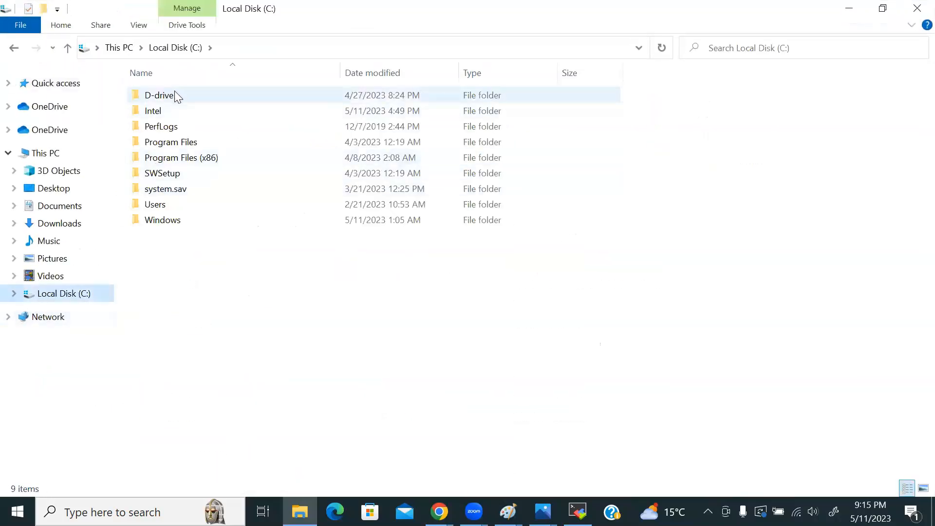
double_click(176, 96)
double_click(146, 143)
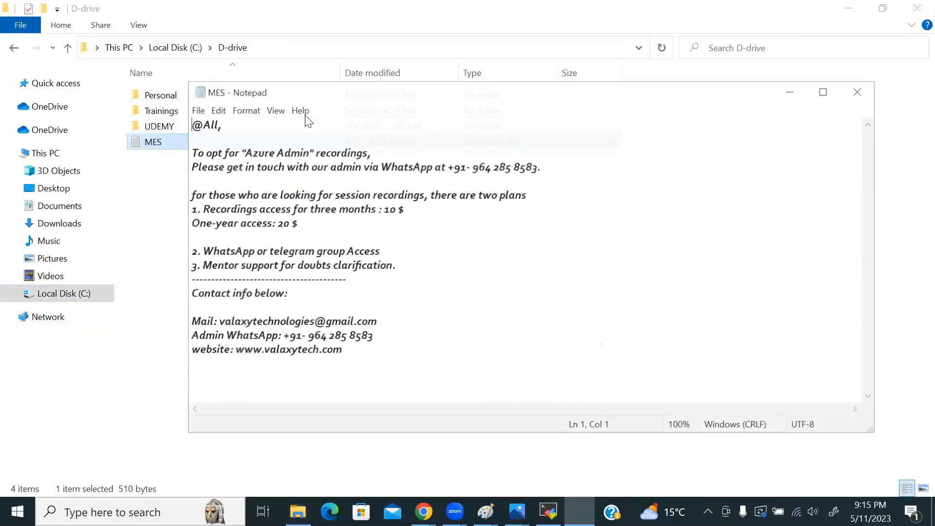
- Maximize the MES note and select its entire text
double_click(323, 92)
left_click_drag(117, 272, 8, 39)
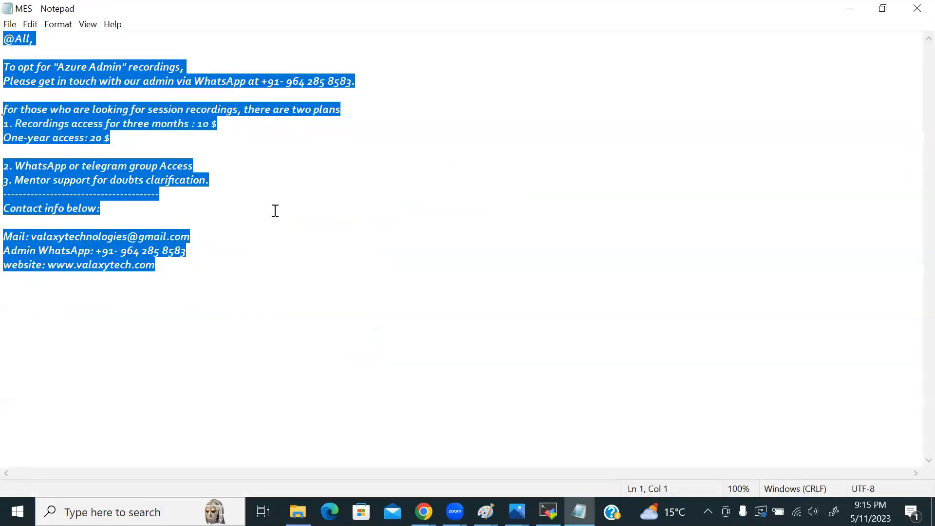
key("alt+Tab")
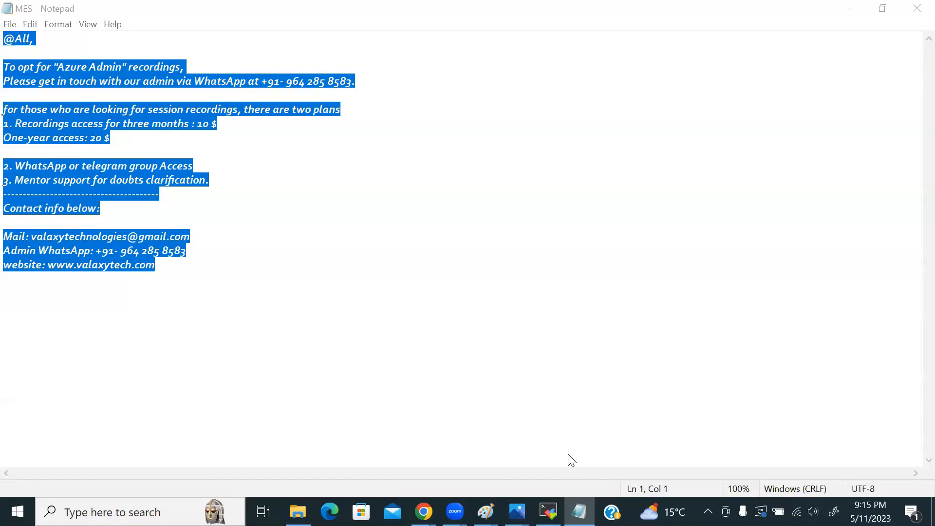
- Switch to the Traffic Manager diagram in Paint, point out the eastus and westus boxes, and show the open Paint windows
key("alt+Tab")
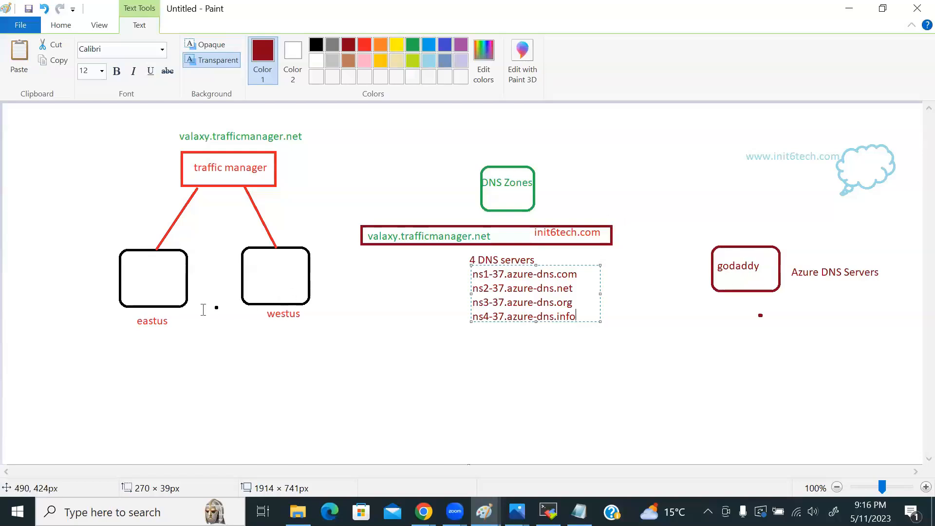
left_click(148, 288)
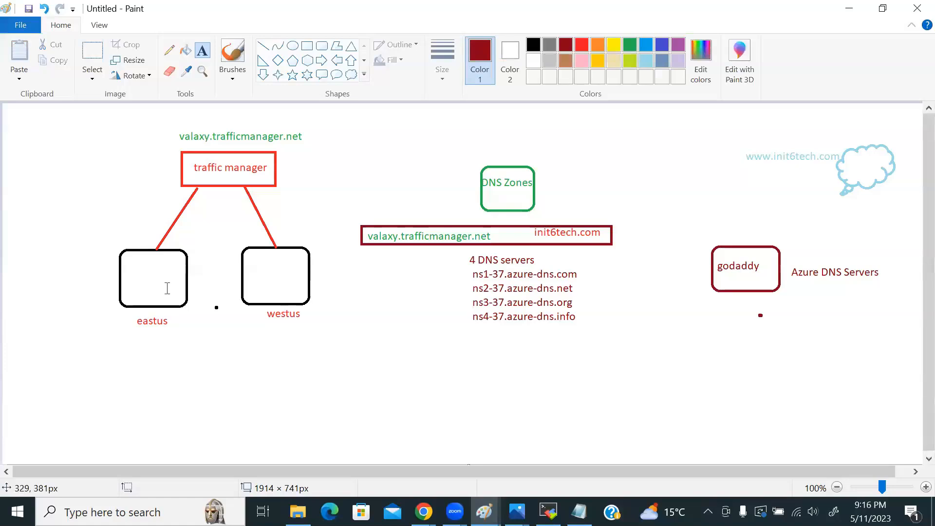
left_click(284, 279)
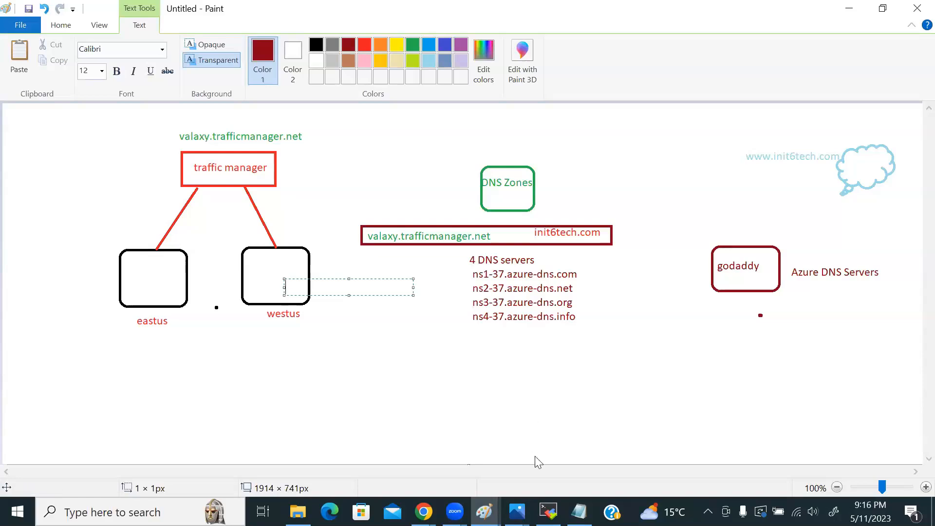
left_click(484, 511)
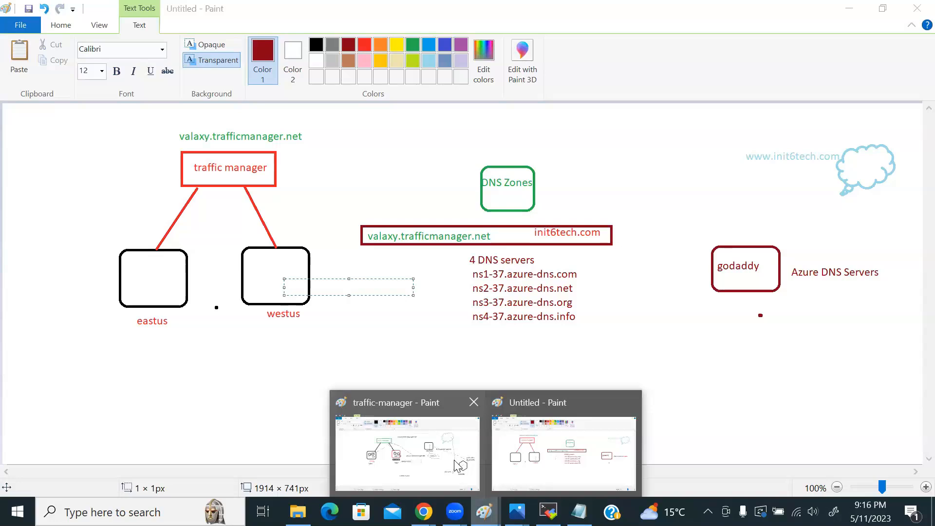